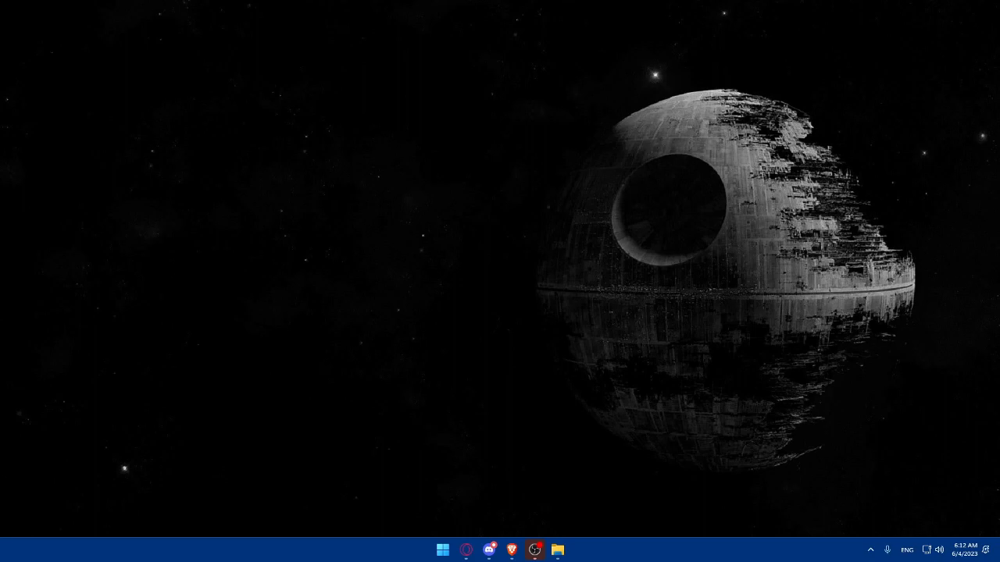
Switch to the Brave browser and go to joomla.com
left_click(513, 549)
left_click(517, 550)
left_click(515, 551)
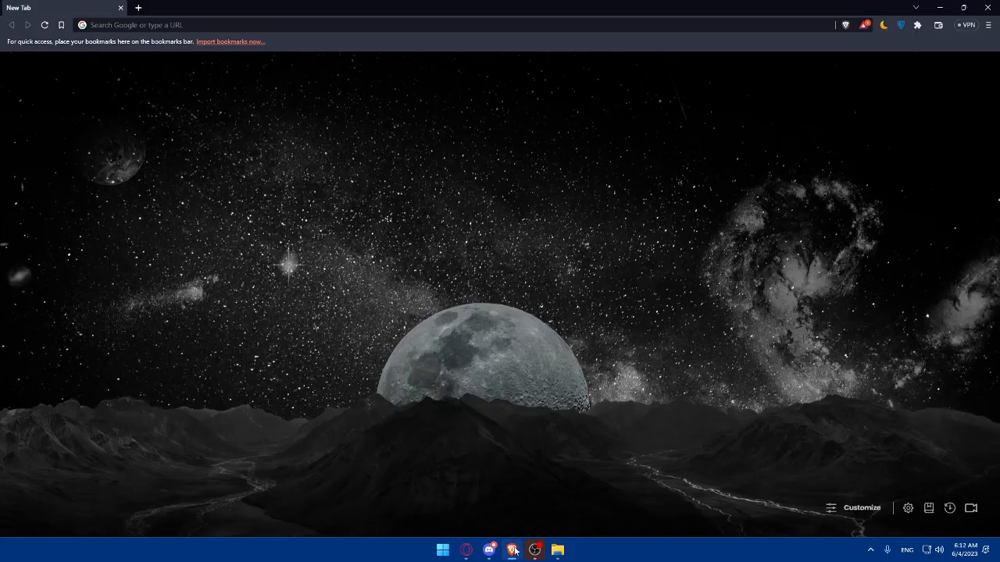
left_click(515, 551)
left_click(515, 550)
left_click(186, 24)
type("joomla.")
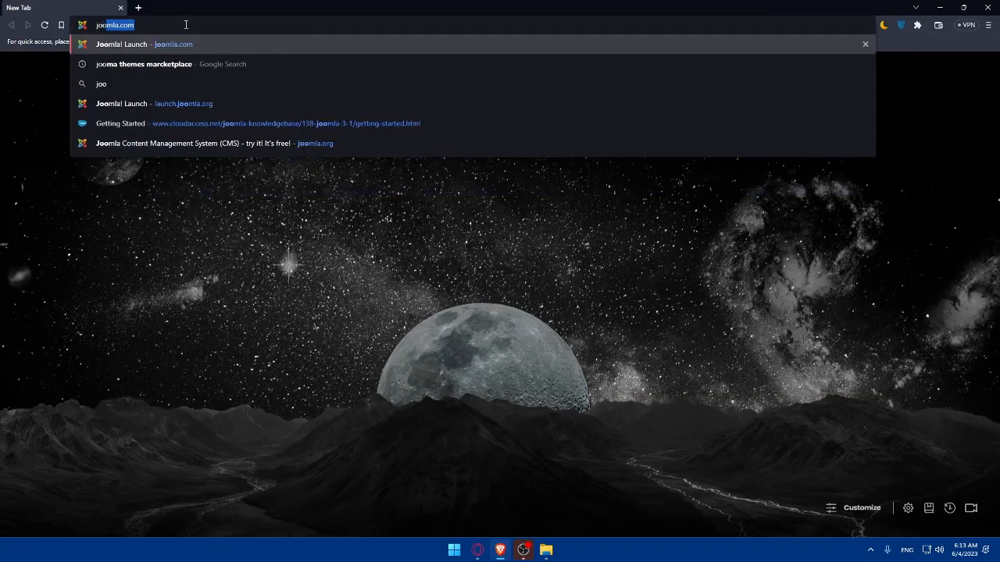
type("com")
key("Return")
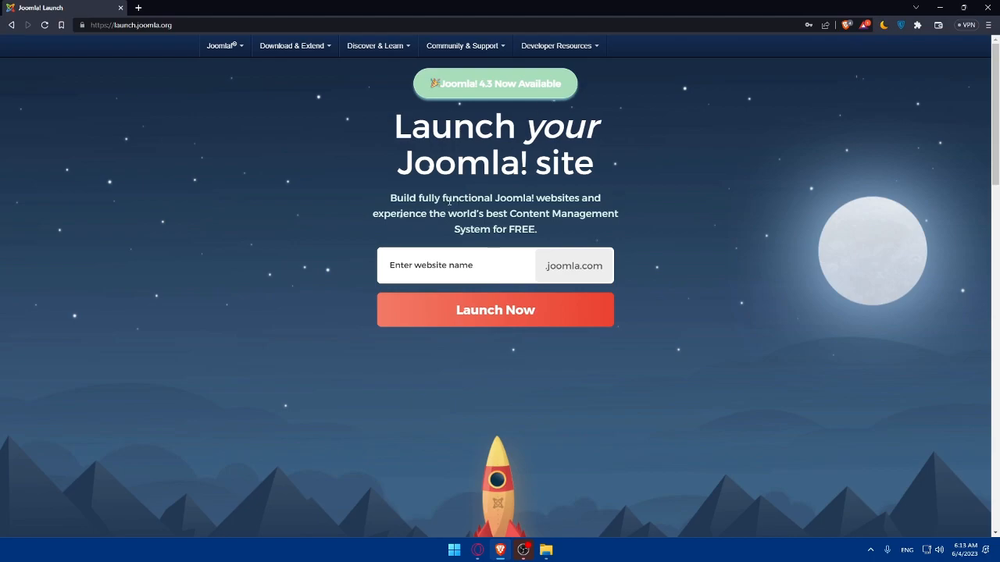
scroll(359, 227, "down", 2)
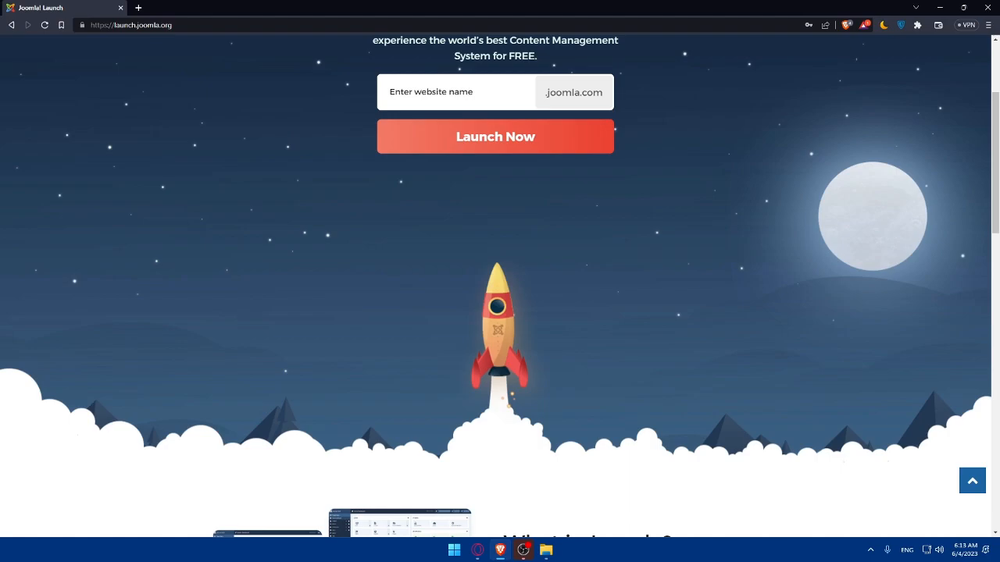
scroll(305, 190, "up", 2)
scroll(262, 185, "down", 1)
scroll(267, 181, "up", 1)
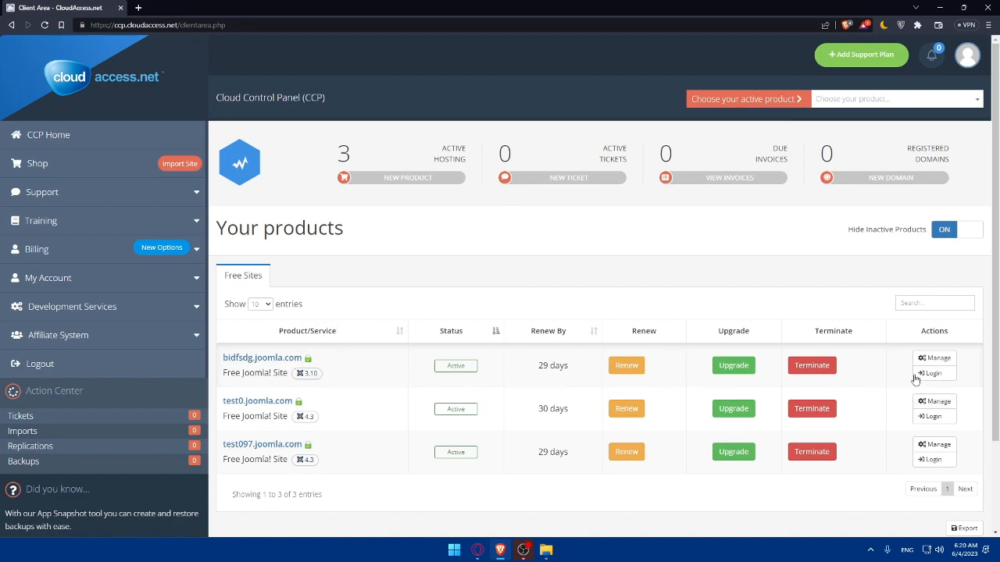
Open the management page of the test097.joomla.com site and log in to Joomla from its Application section
left_click(943, 451)
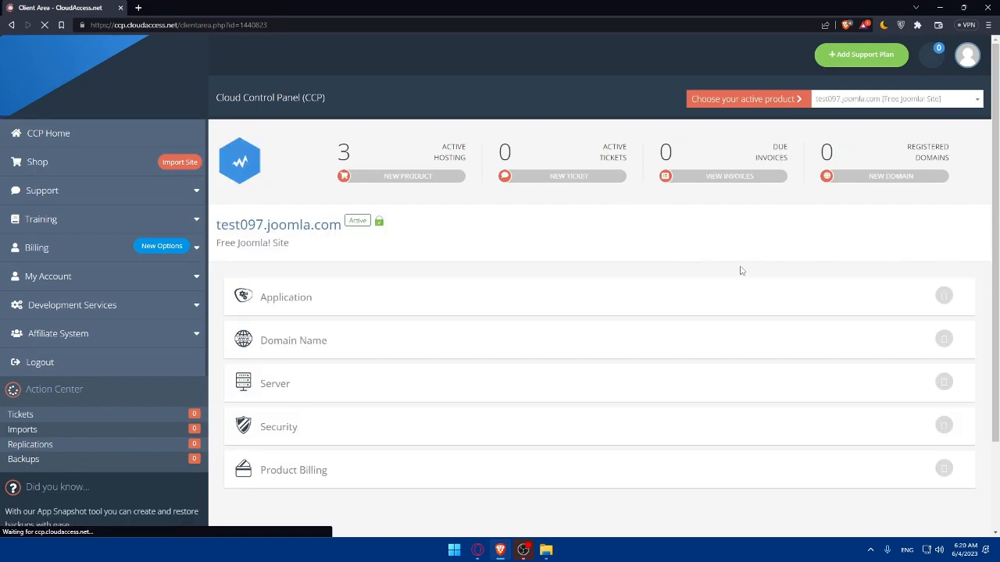
scroll(370, 415, "down", 1)
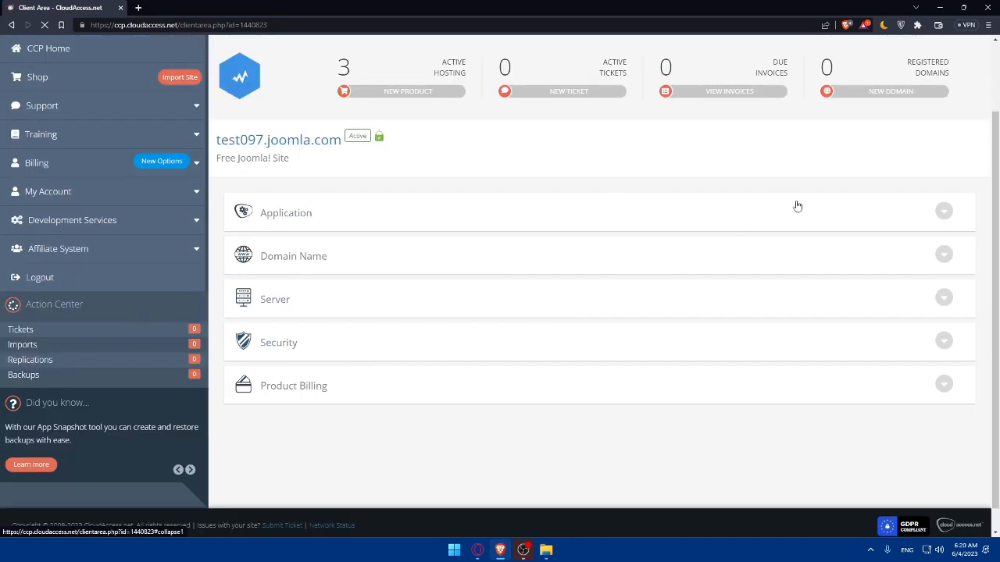
left_click(942, 214)
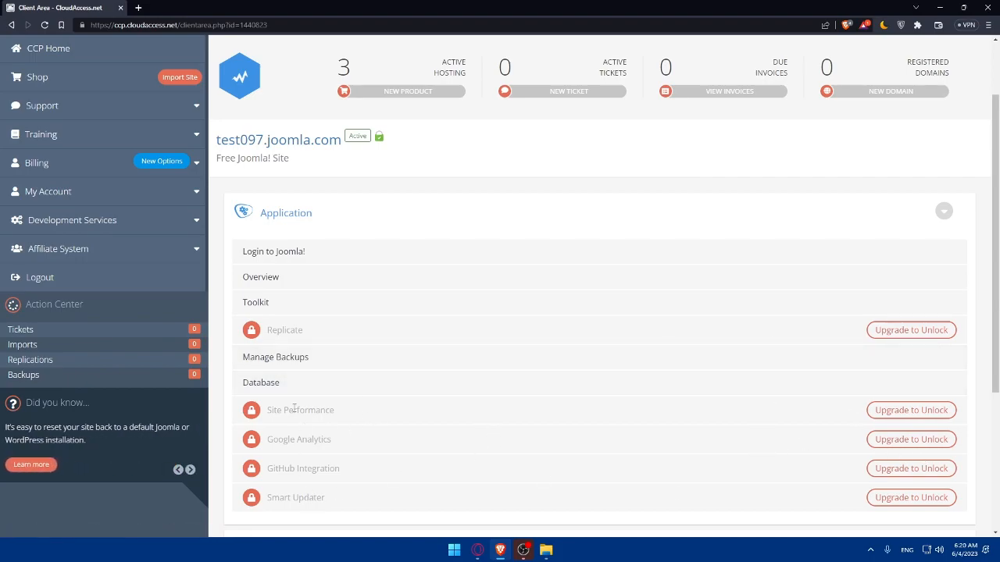
left_click(353, 256)
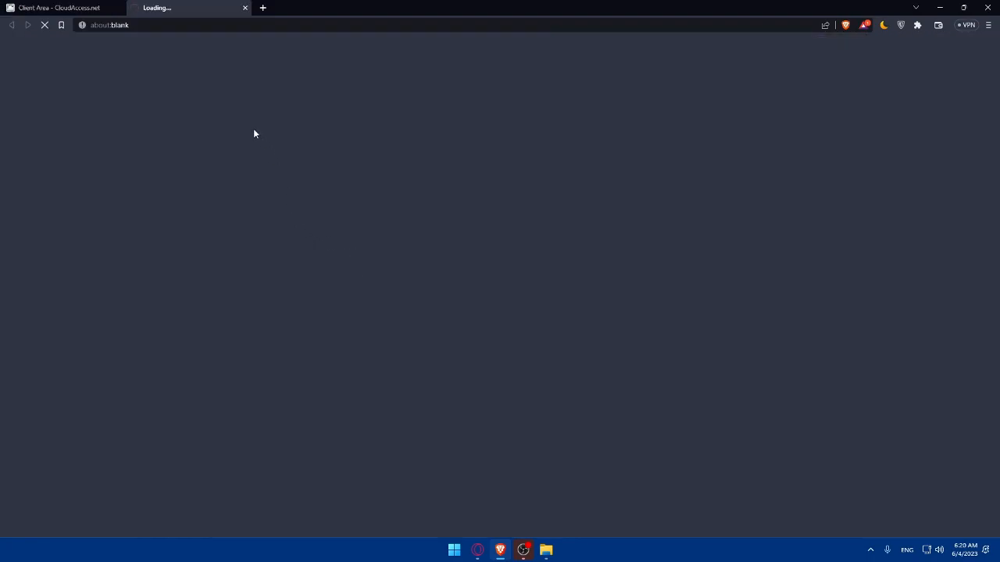
Open the public test097.joomla.com site in a separate tab from its product page in the Cloud Control Panel
left_click(83, 6)
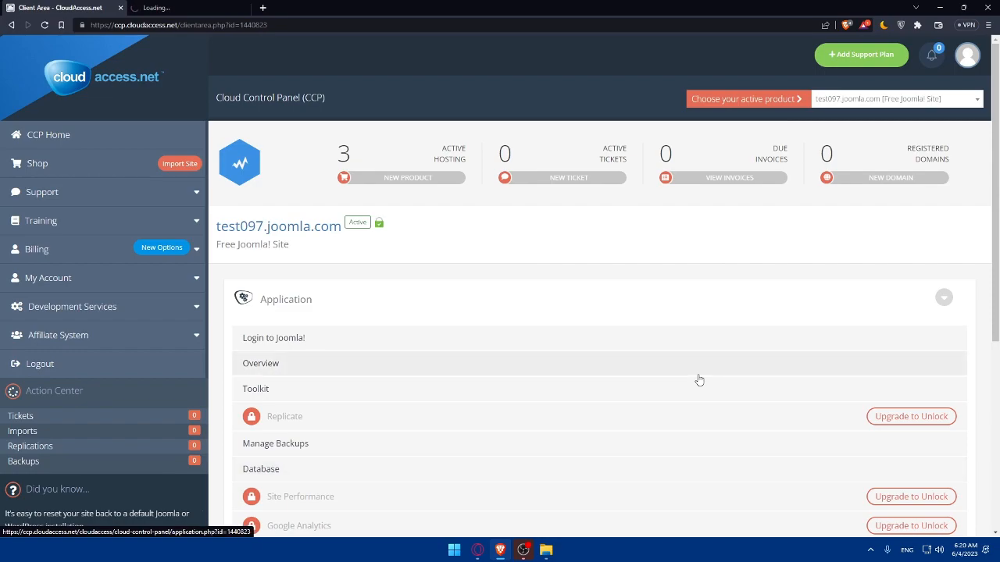
left_click(291, 229)
left_click(31, 5)
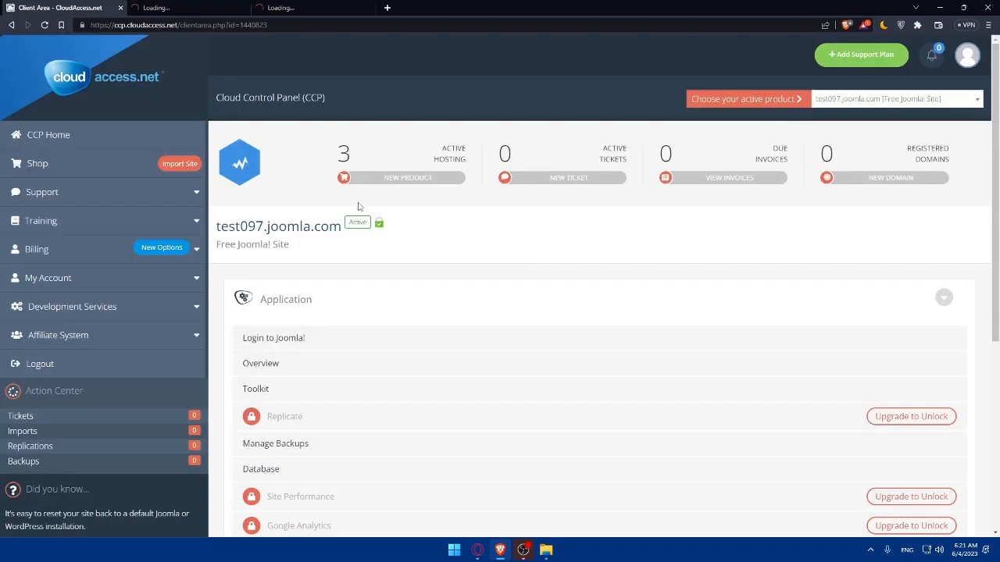
left_click(167, 5)
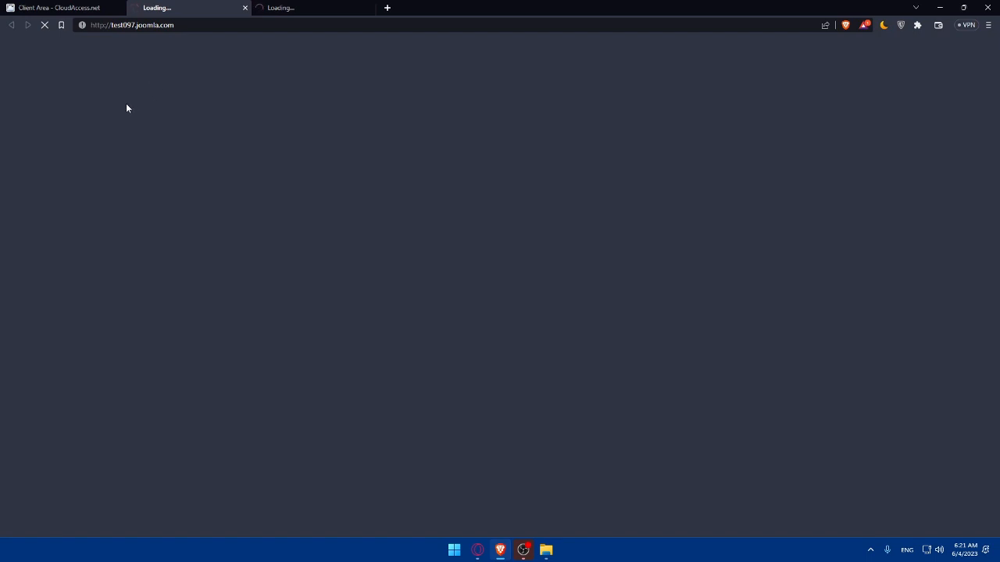
left_click(276, 7)
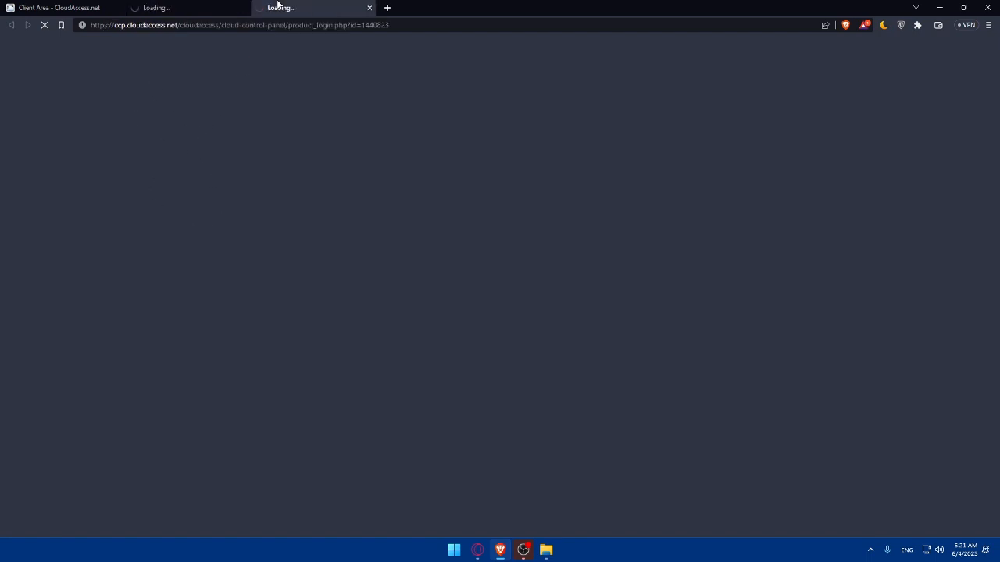
left_click(216, 5)
left_click(279, 7)
left_click(201, 5)
left_click(277, 7)
left_click(216, 6)
left_click(297, 6)
left_click(172, 7)
left_click(300, 5)
left_click(205, 4)
left_click(310, 4)
left_click(178, 7)
left_click(295, 9)
left_click(195, 7)
left_click(297, 7)
left_click(188, 6)
left_click(295, 4)
left_click(181, 5)
left_click(283, 5)
left_click(174, 8)
left_click(297, 6)
left_click(190, 7)
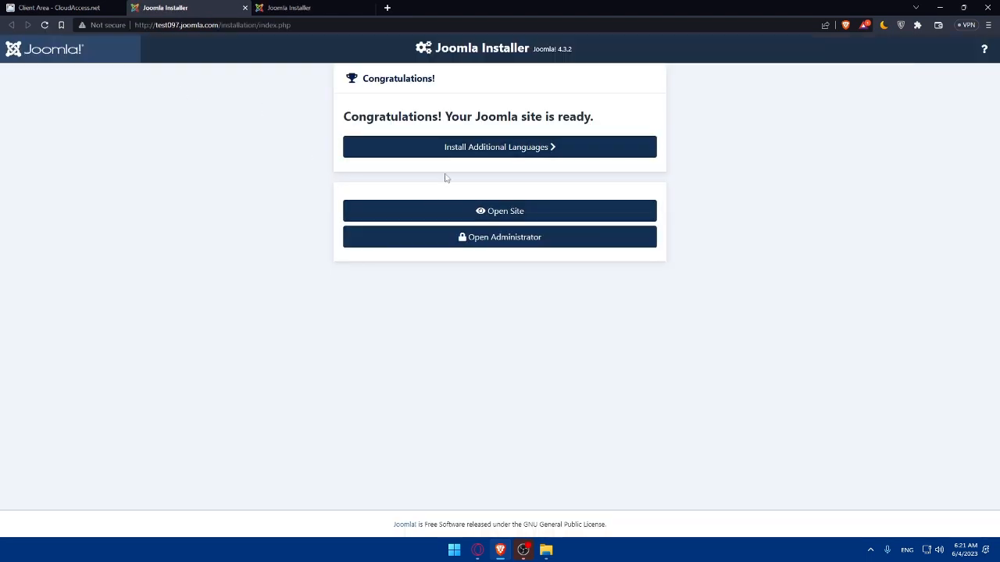
Open the public site from one Joomla Installer page, and try to open the administrator from the other
left_click(504, 205)
left_click(295, 7)
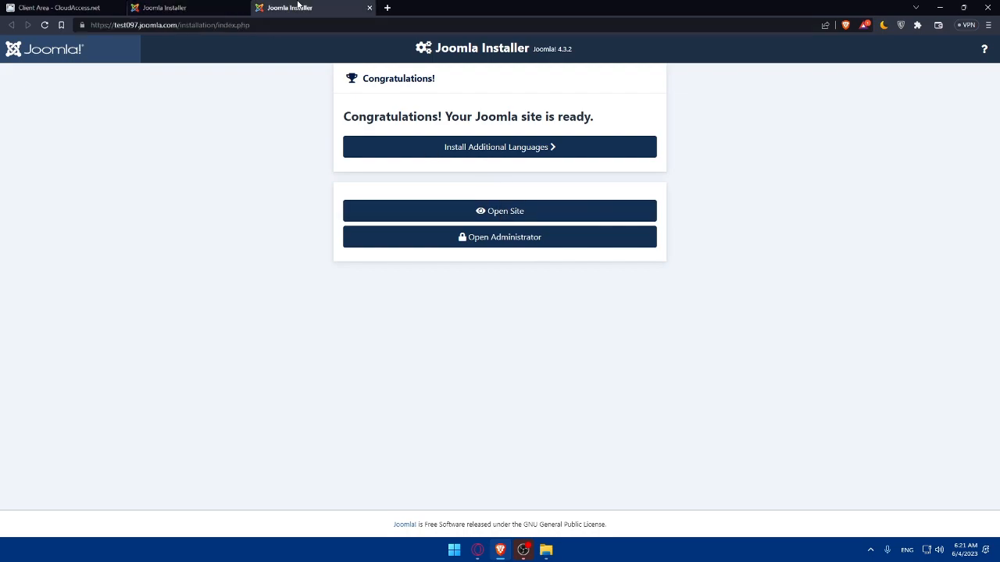
left_click(493, 247)
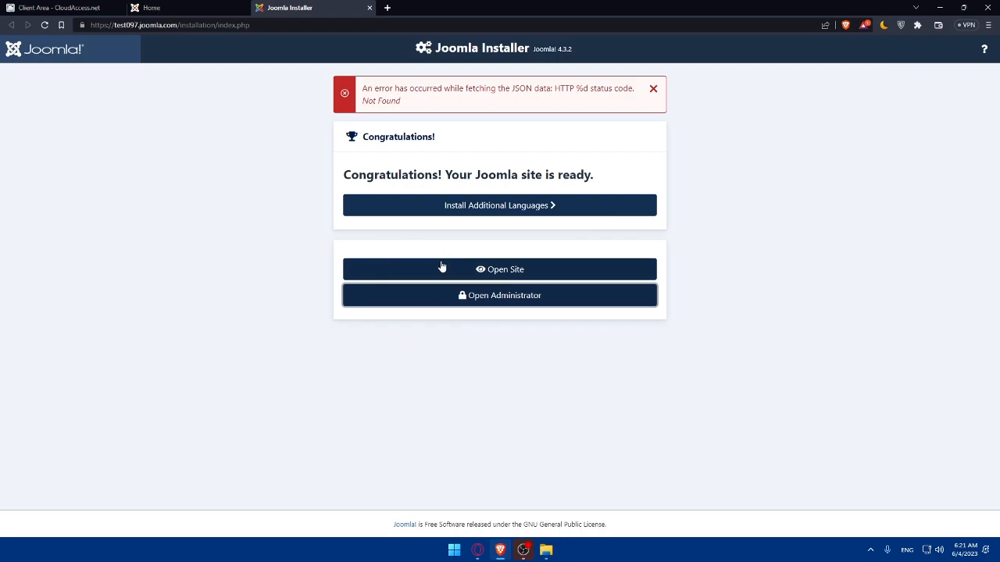
left_click(199, 8)
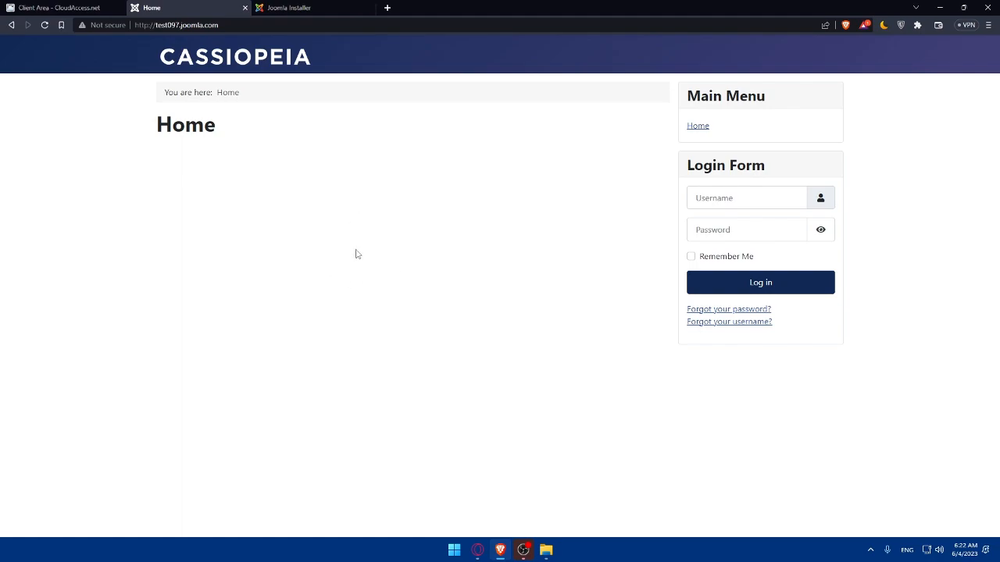
left_click_drag(220, 139, 153, 129)
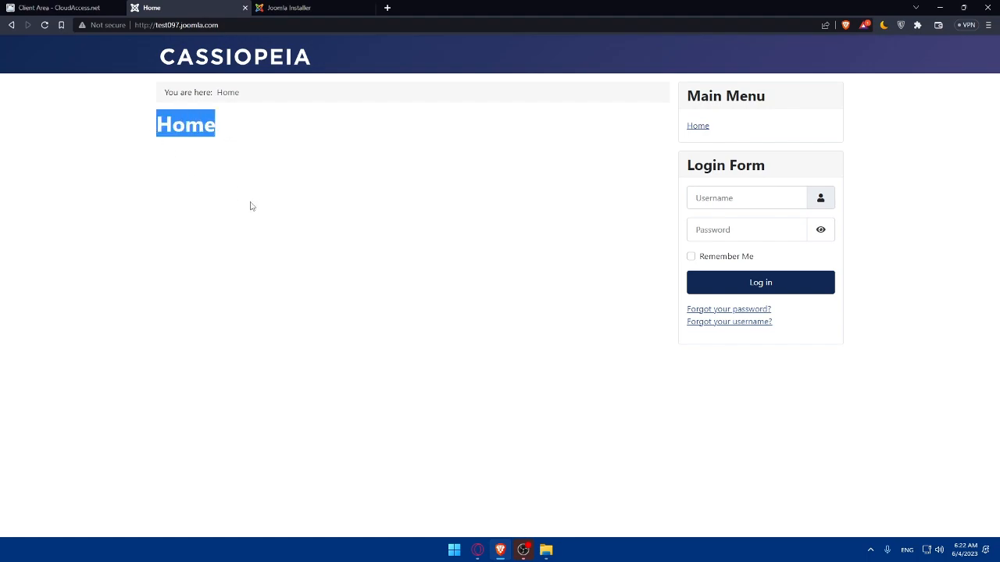
left_click(208, 207)
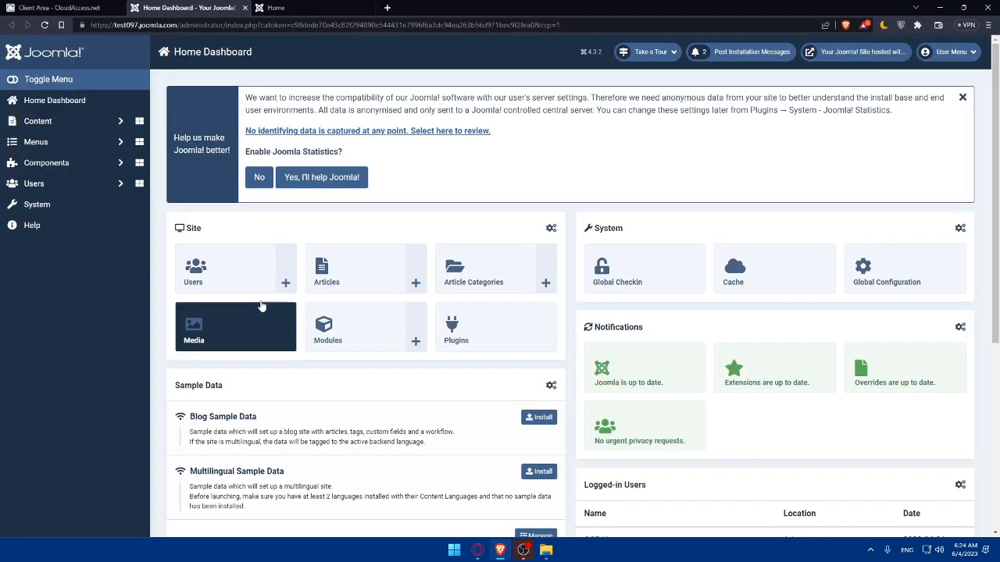
Look over the Home Dashboard's Site, System, Notifications, Sample Data and recent activity sections
scroll(518, 279, "down", 5)
scroll(577, 274, "up", 5)
scroll(587, 316, "down", 5)
scroll(587, 316, "up", 4)
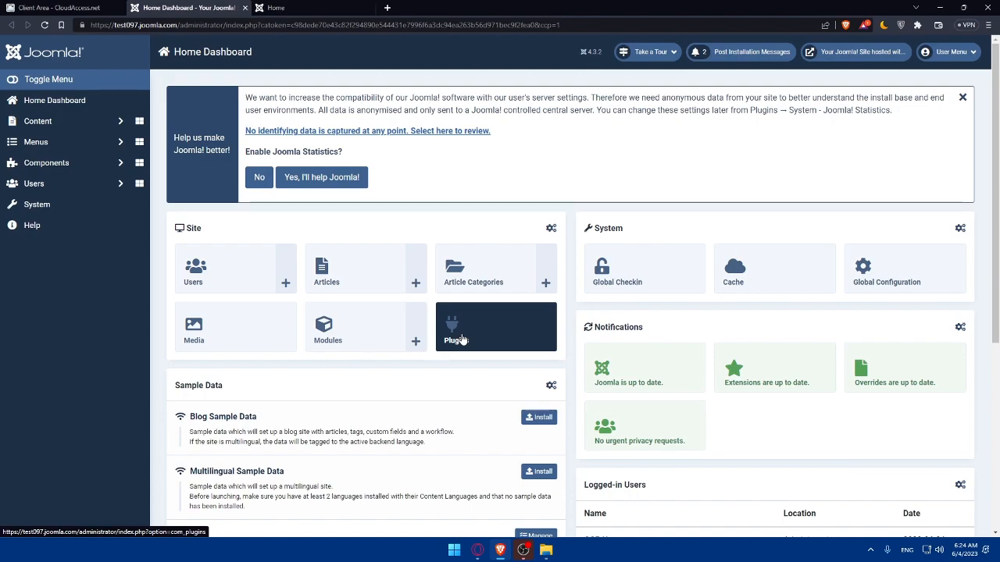
scroll(515, 313, "down", 5)
scroll(513, 295, "up", 5)
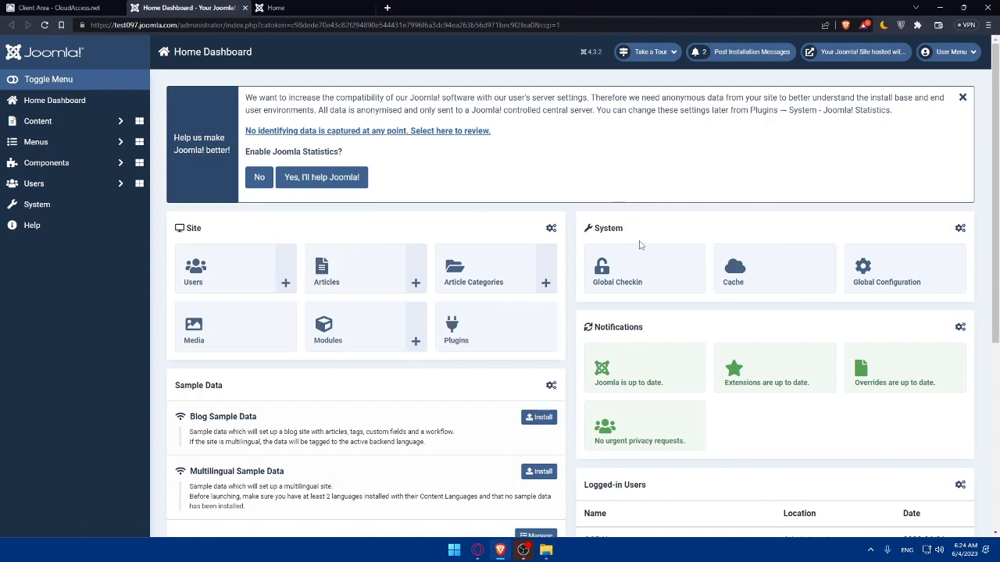
scroll(683, 234, "down", 2)
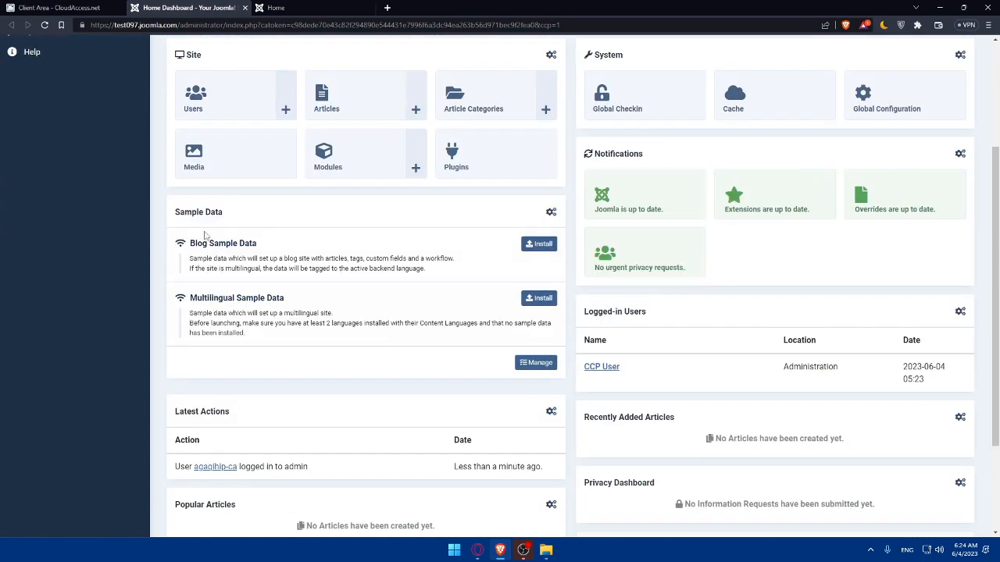
scroll(398, 335, "down", 2)
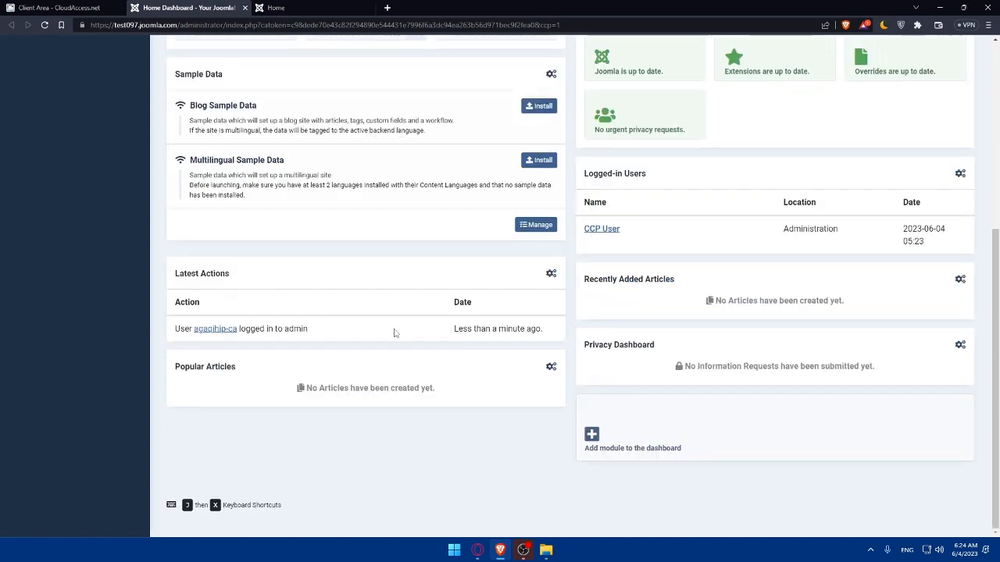
scroll(647, 314, "up", 4)
scroll(642, 328, "down", 3)
scroll(642, 328, "up", 3)
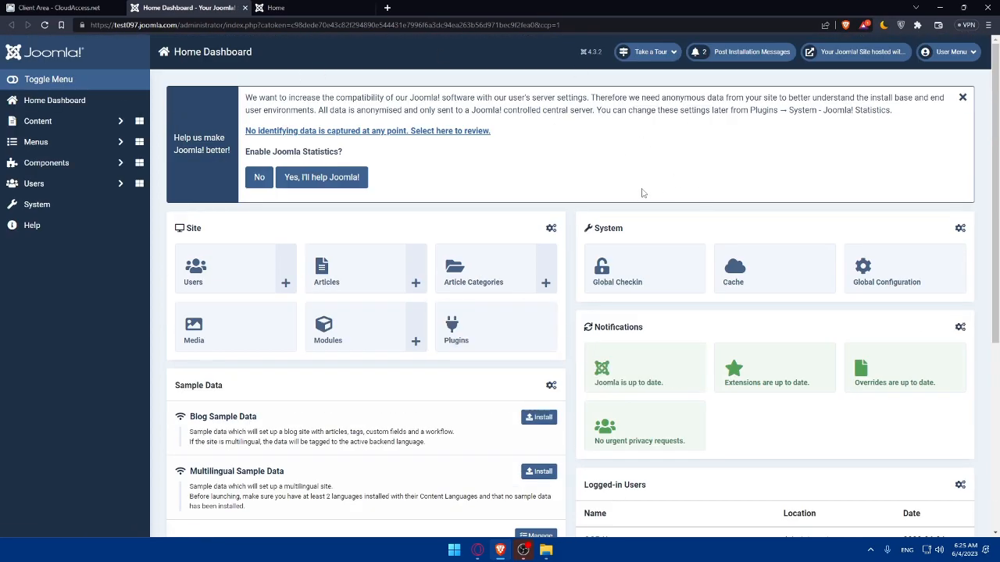
Open the form for a new article and look over its editor and publishing settings
left_click(121, 131)
left_click(133, 148)
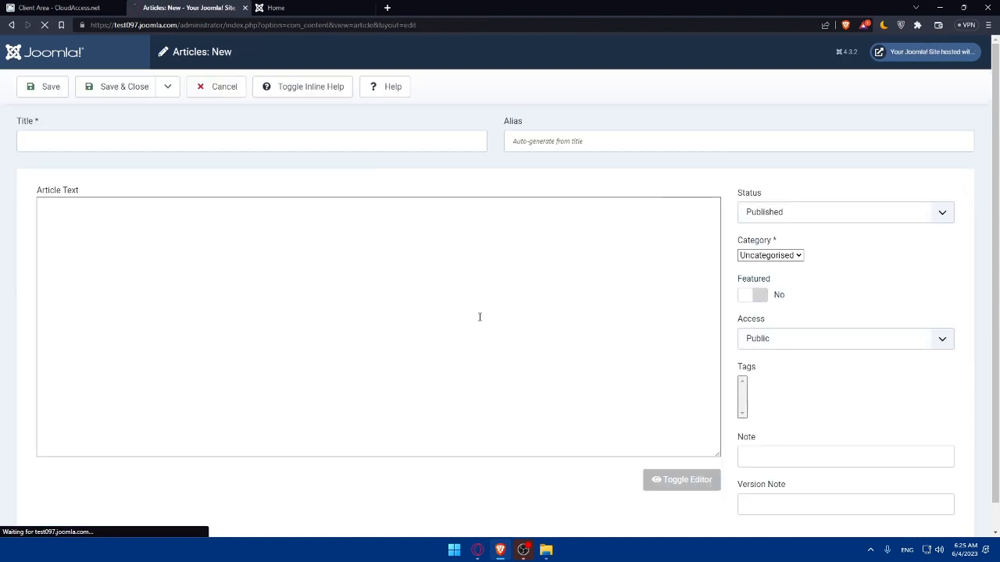
scroll(230, 283, "down", 3)
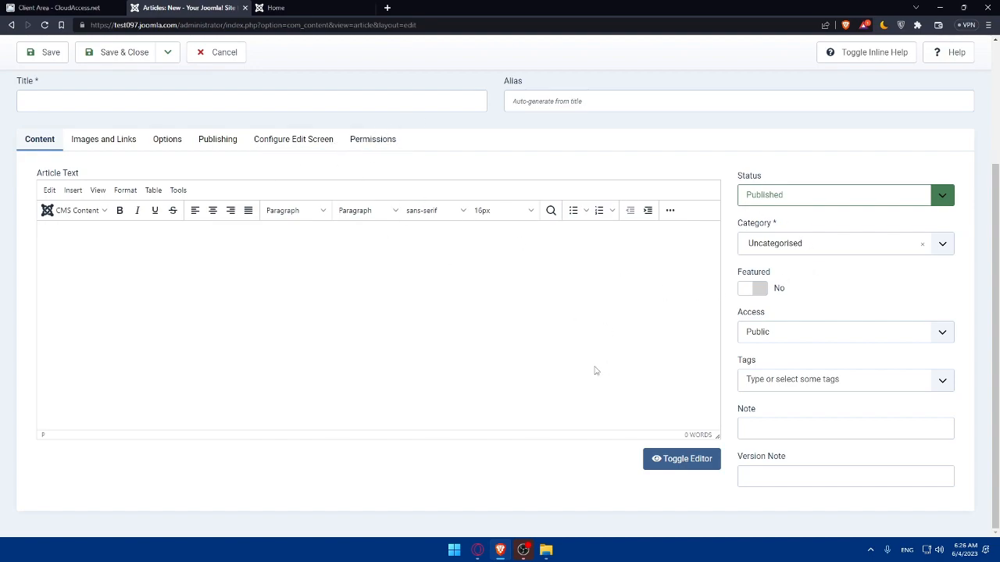
View the public site's Home page, and close the blank article form without creating an article
left_click(325, 11)
left_click(303, 261)
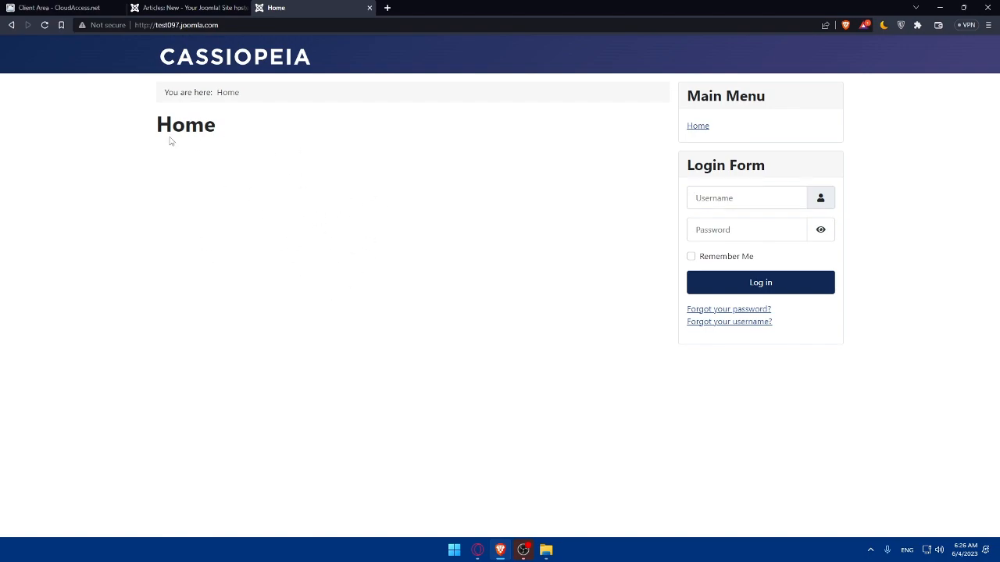
left_click(195, 7)
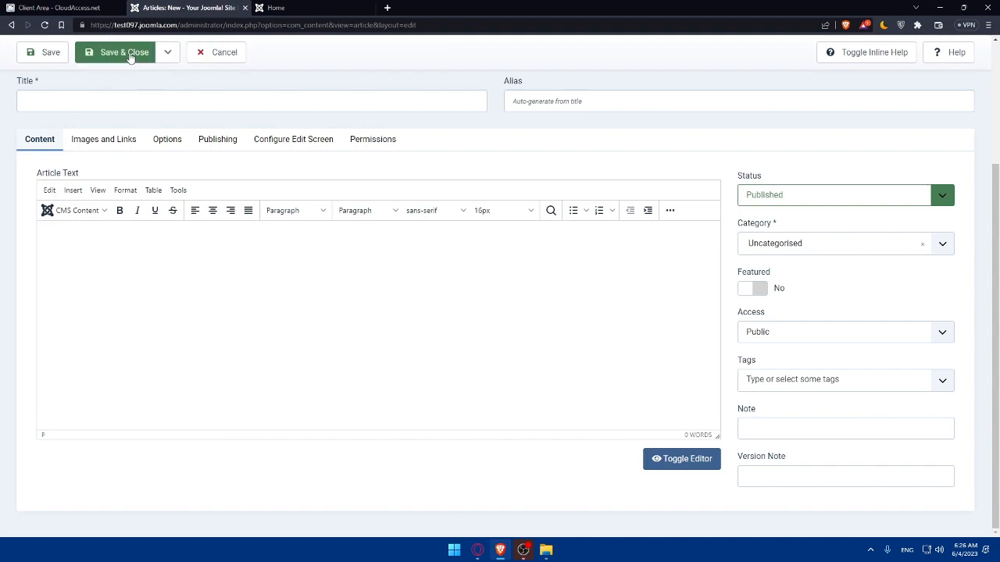
left_click(131, 56)
left_click(216, 52)
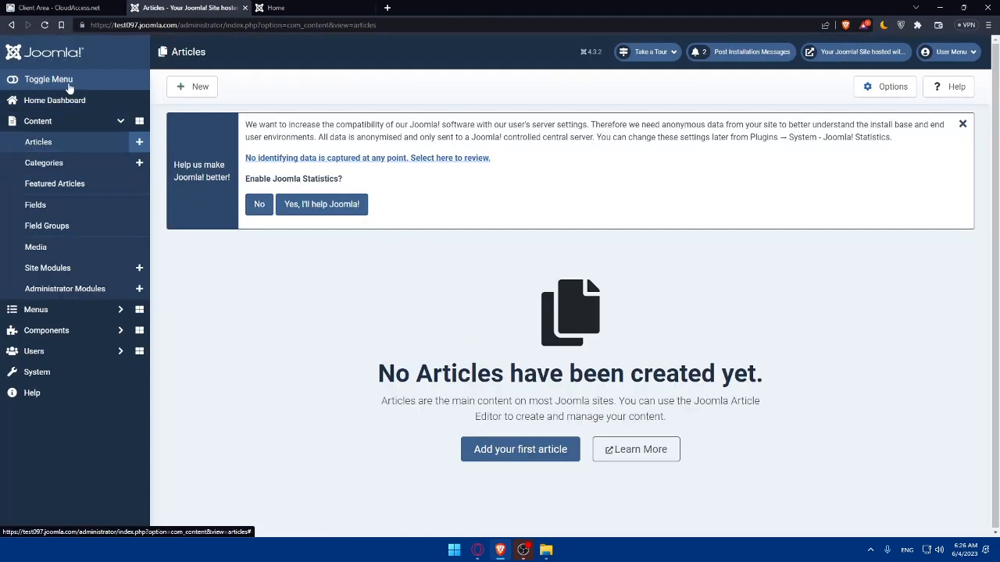
Open the Plugins list from the Home Dashboard and look through the available plugins
left_click(67, 105)
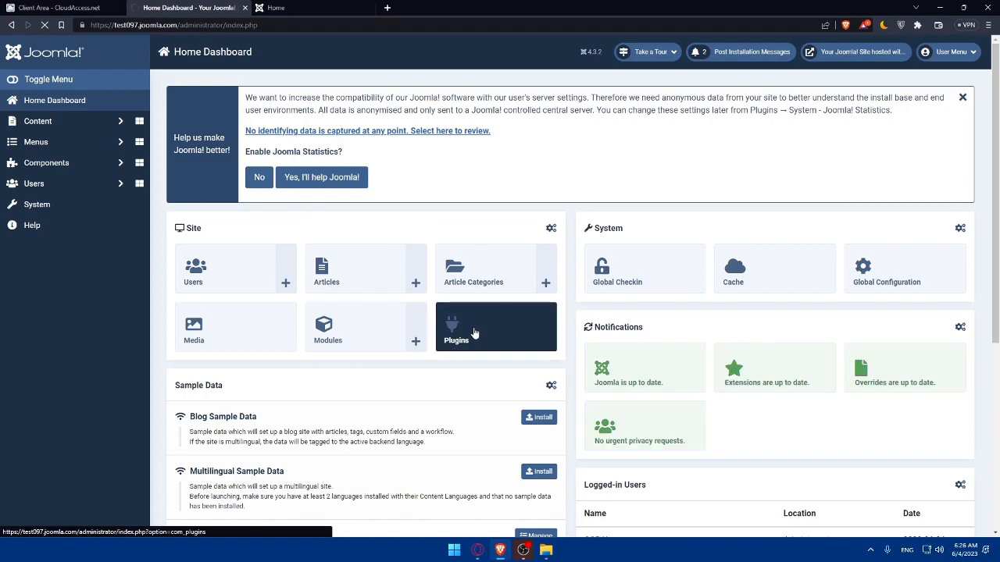
scroll(378, 294, "down", 5)
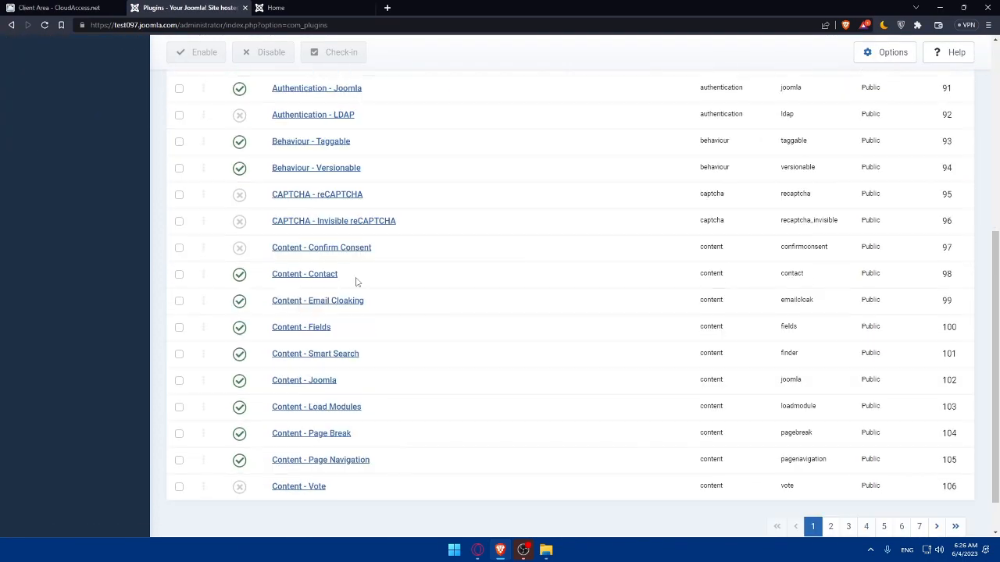
scroll(360, 285, "up", 4)
scroll(359, 286, "down", 2)
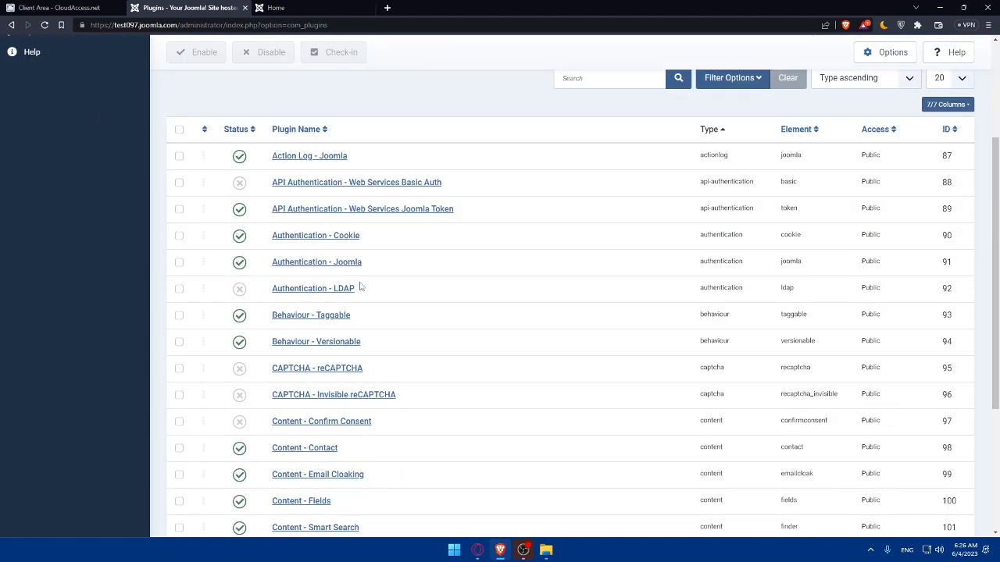
scroll(355, 285, "down", 3)
scroll(356, 285, "up", 1)
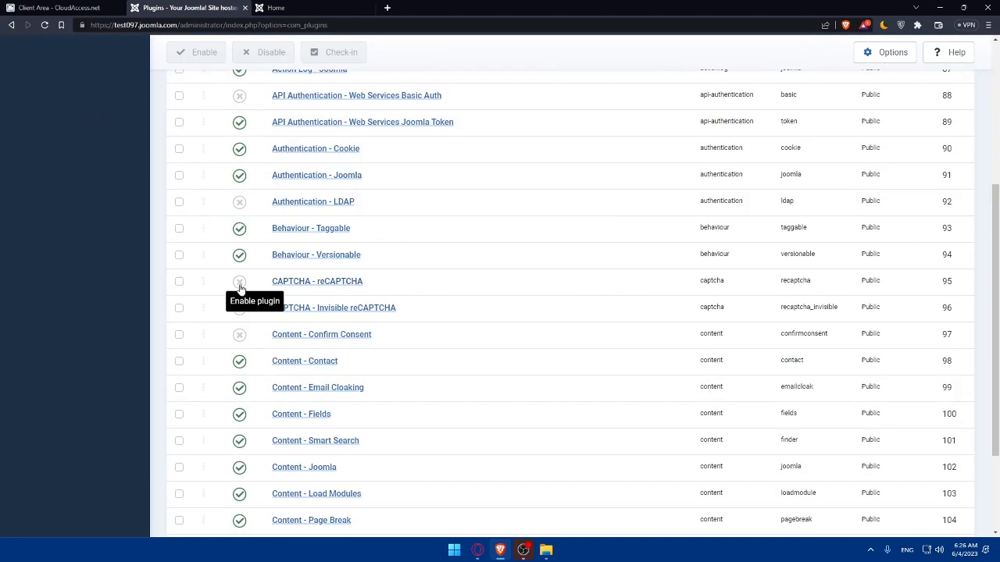
Try to enable the CAPTCHA - reCAPTCHA plugin in the Plugins list
left_click(238, 282)
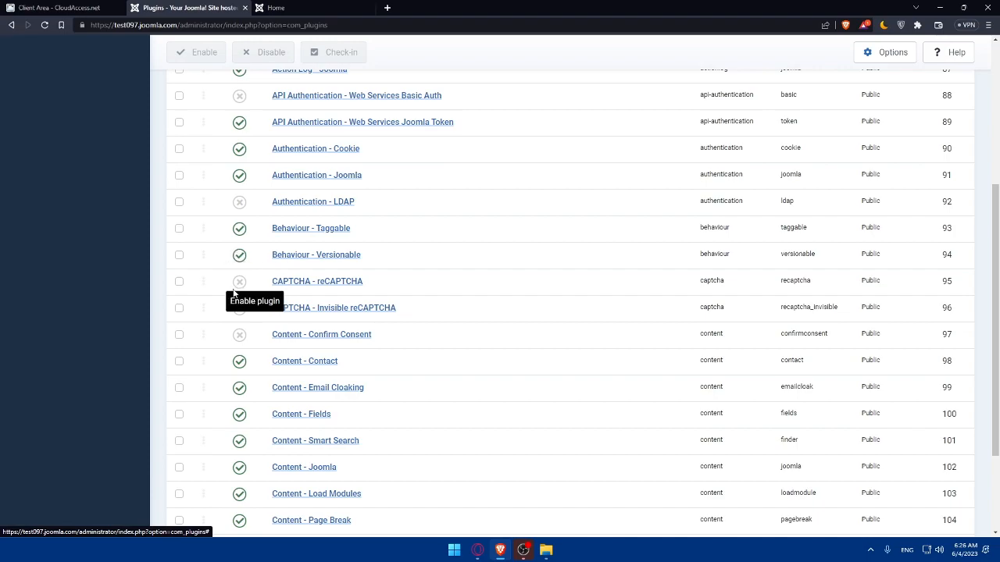
scroll(241, 273, "up", 3)
scroll(239, 246, "down", 1)
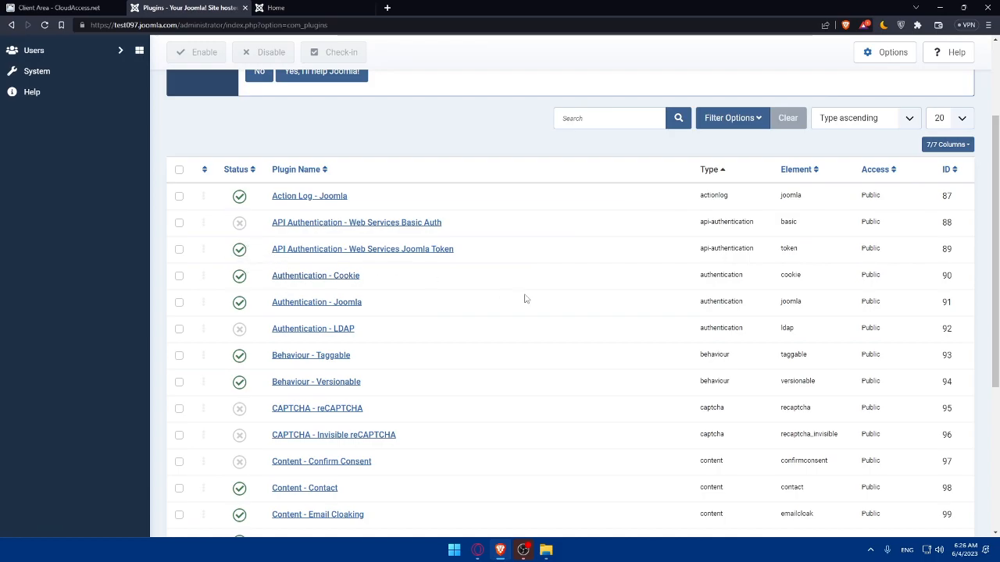
Look through the first page of the Plugins list, including the authentication, CAPTCHA and content plugins
scroll(539, 313, "down", 4)
scroll(540, 323, "up", 2)
scroll(542, 323, "down", 2)
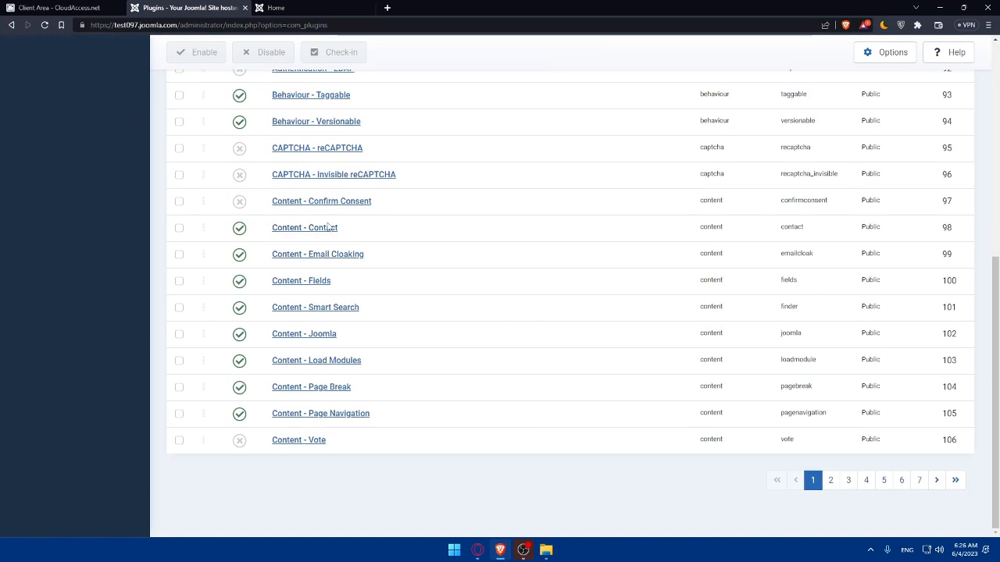
scroll(328, 227, "up", 7)
scroll(332, 258, "down", 7)
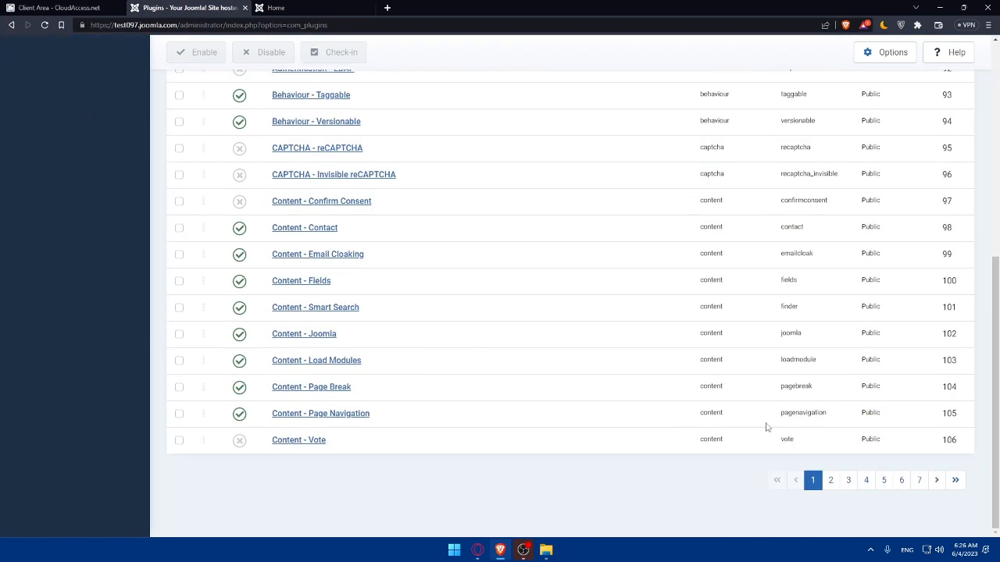
Go to the last page of the Plugins list and examine the Web Services and Workflow plugins
left_click(956, 490)
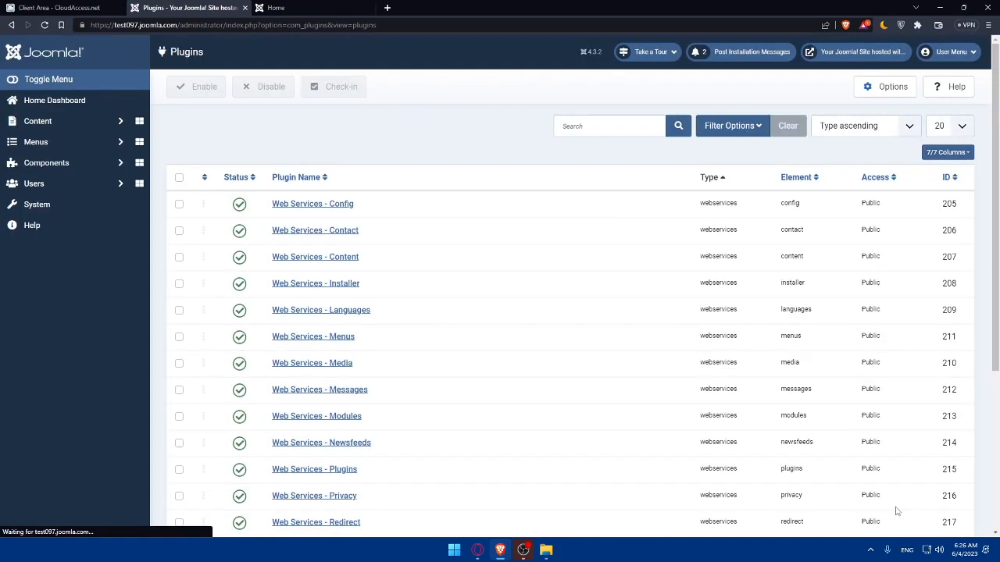
scroll(902, 511, "down", 4)
scroll(812, 480, "up", 5)
scroll(409, 325, "down", 5)
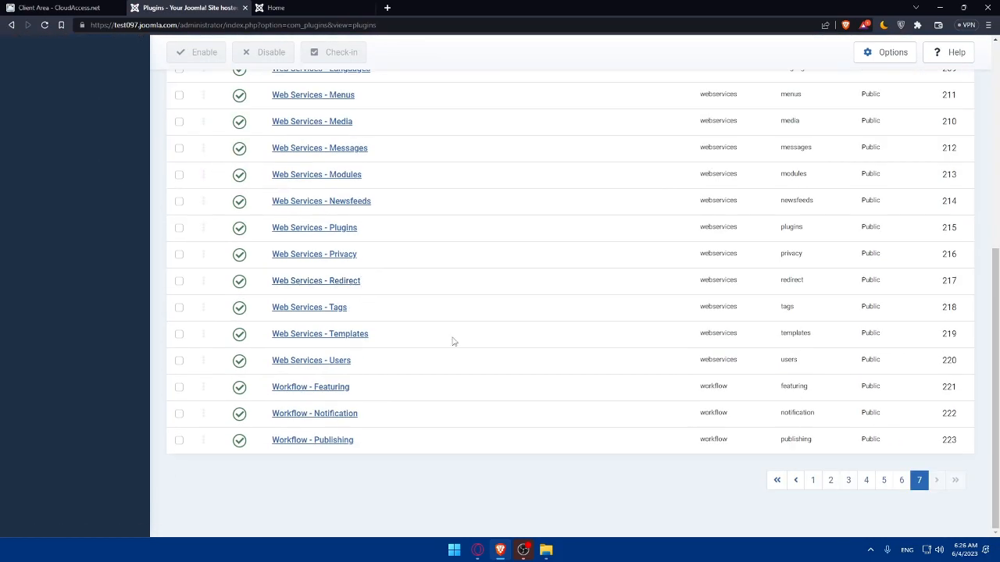
scroll(375, 312, "up", 5)
scroll(317, 356, "down", 5)
scroll(329, 336, "up", 5)
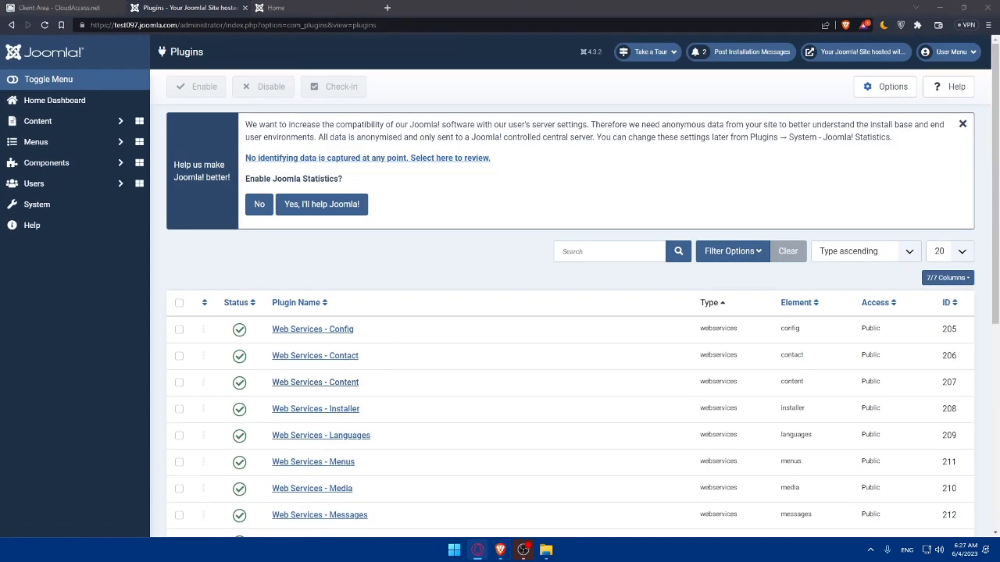
Check the entries under Components, then return to the Home Dashboard and look at the Take a Tour options
left_click(119, 163)
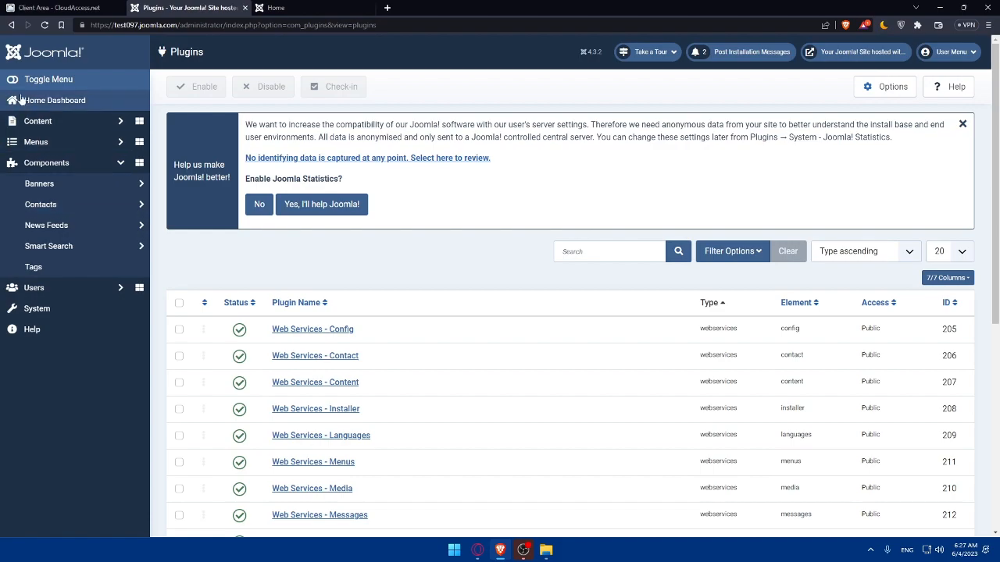
left_click(121, 104)
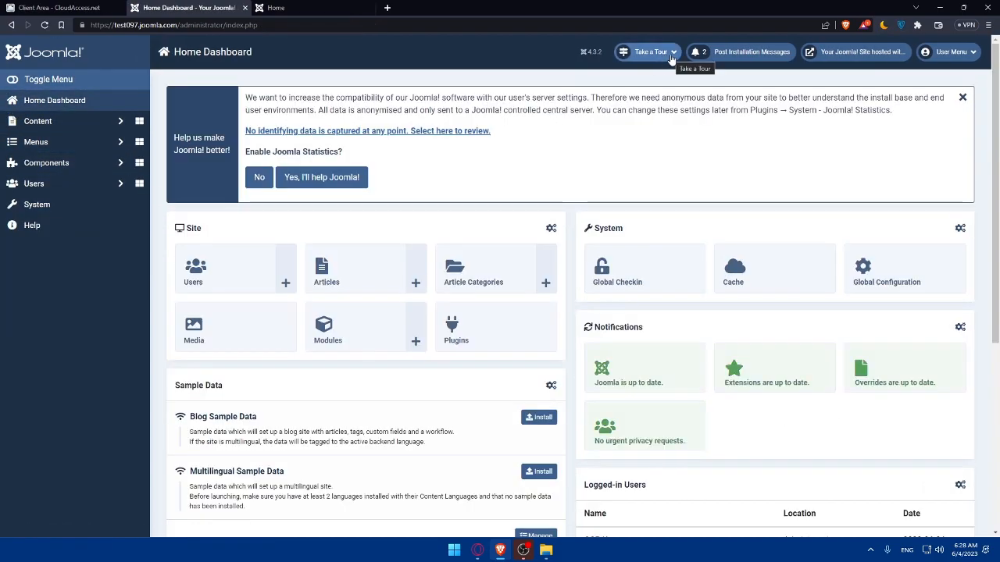
left_click(670, 54)
scroll(636, 92, "down", 1)
scroll(634, 90, "up", 1)
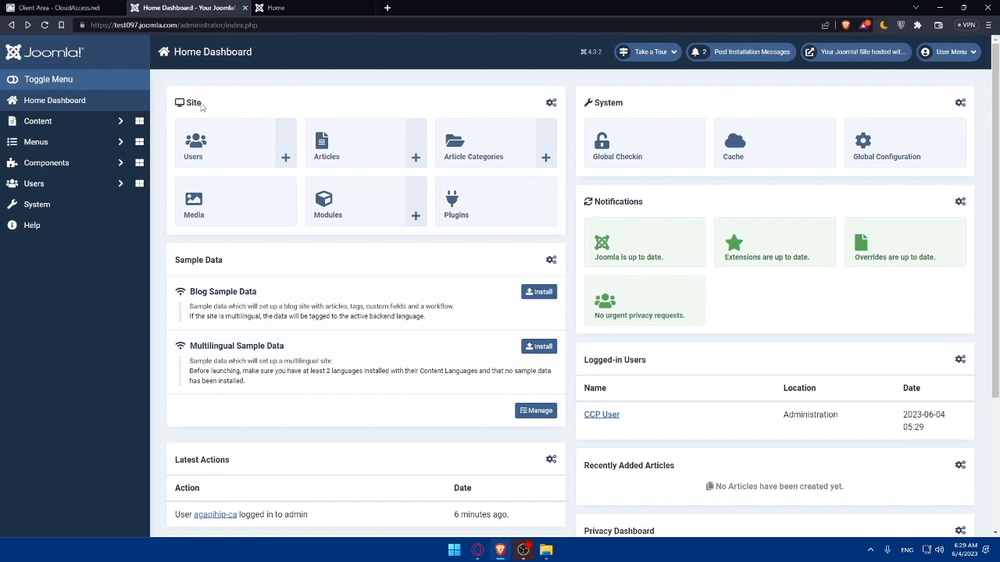
Open the dashboard's Site module for editing and look through its Quick Icons settings
left_click(552, 105)
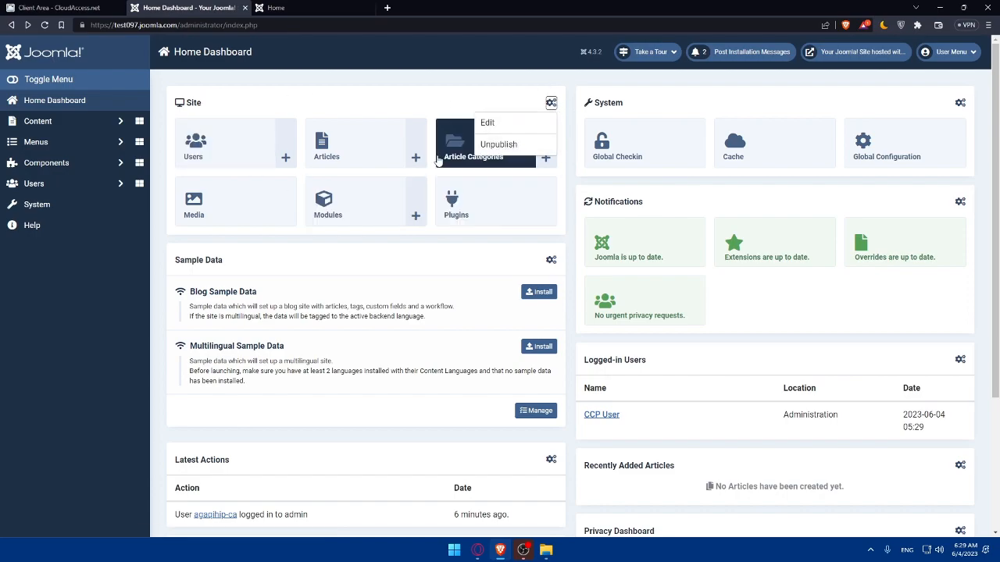
left_click(487, 123)
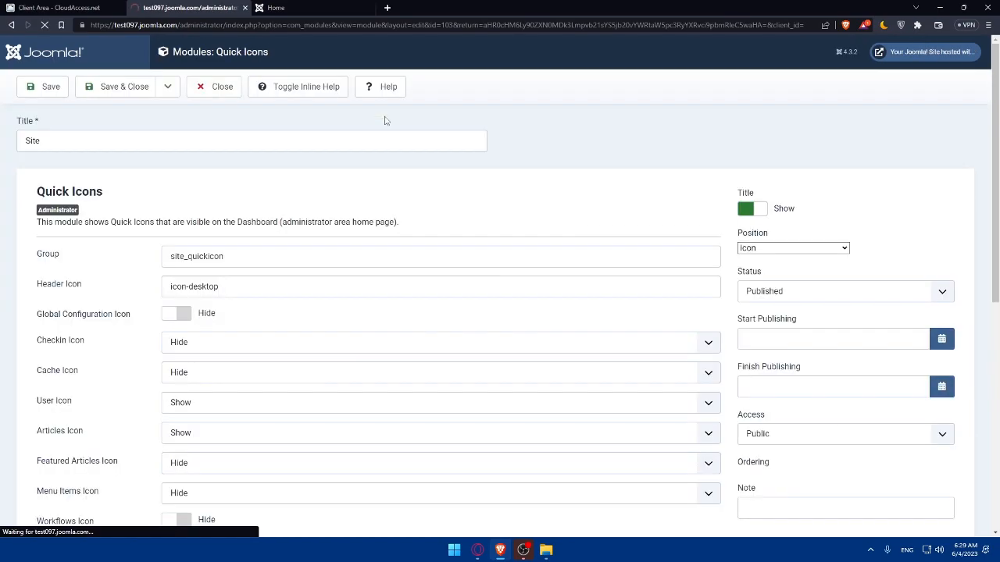
scroll(344, 148, "down", 10)
scroll(347, 176, "up", 10)
scroll(328, 218, "down", 9)
scroll(308, 230, "up", 5)
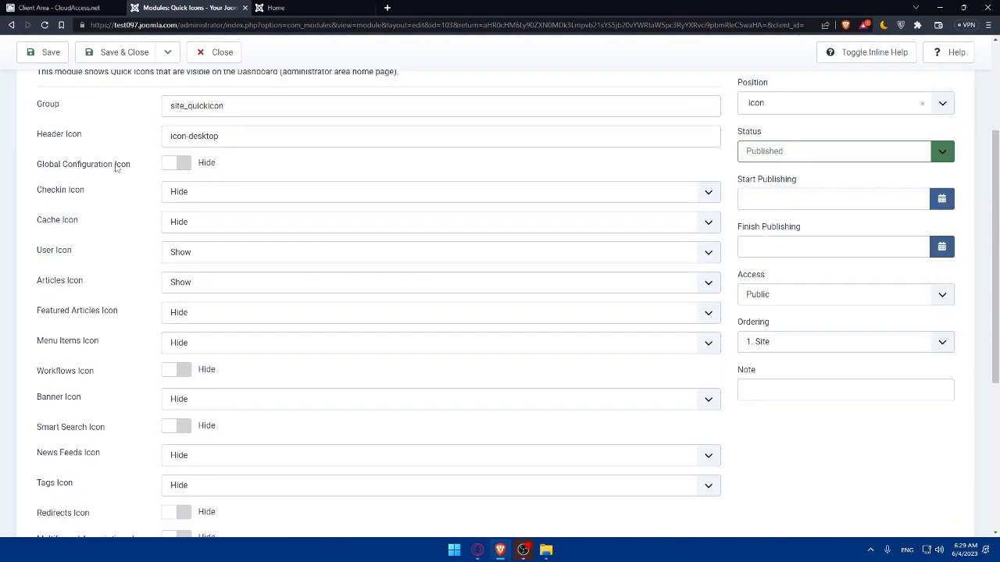
scroll(125, 195, "down", 10)
scroll(139, 226, "up", 10)
scroll(372, 257, "down", 10)
scroll(384, 274, "up", 10)
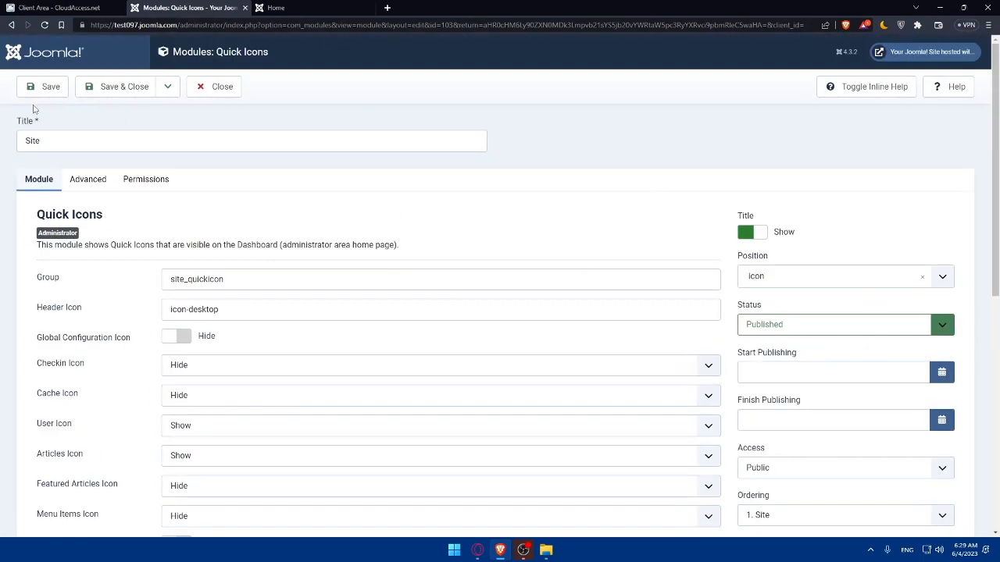
View the public site's Home page, and close the Quick Icons module without changes, returning to the Home Dashboard
left_click(277, 8)
left_click(188, 7)
left_click(217, 85)
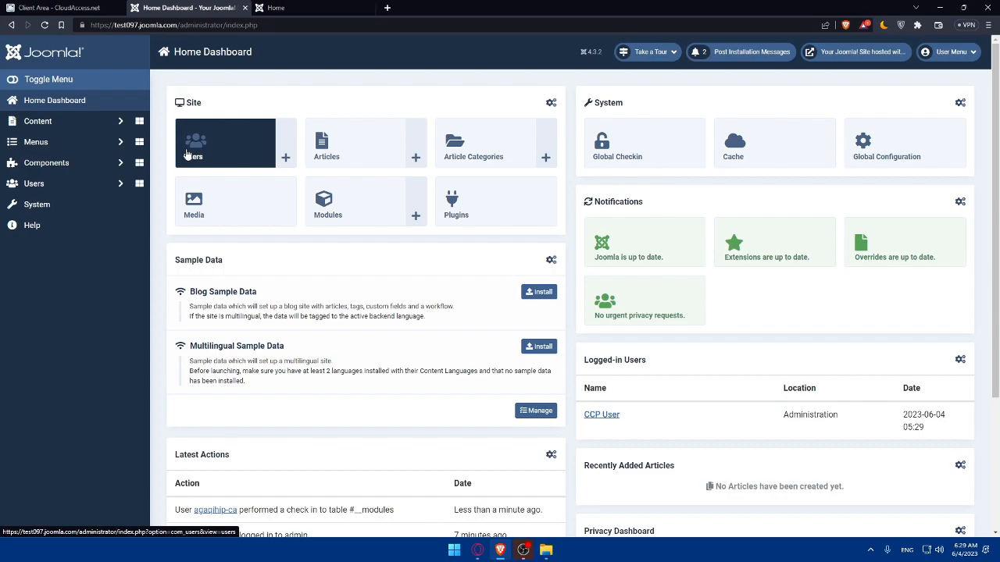
left_click(78, 103)
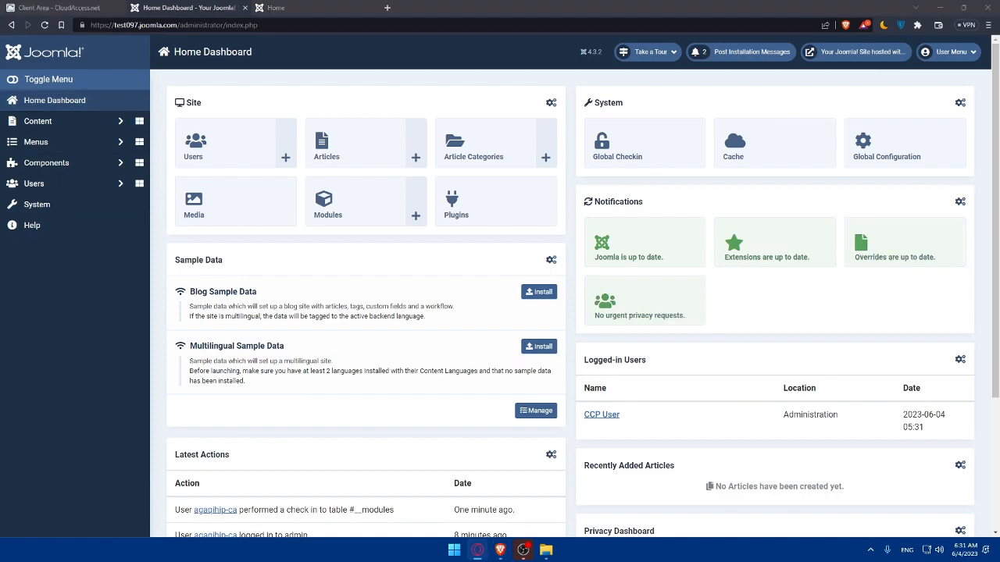
Open the extension installer from the System Dashboard and browse the Install from Web catalogue
left_click(77, 207)
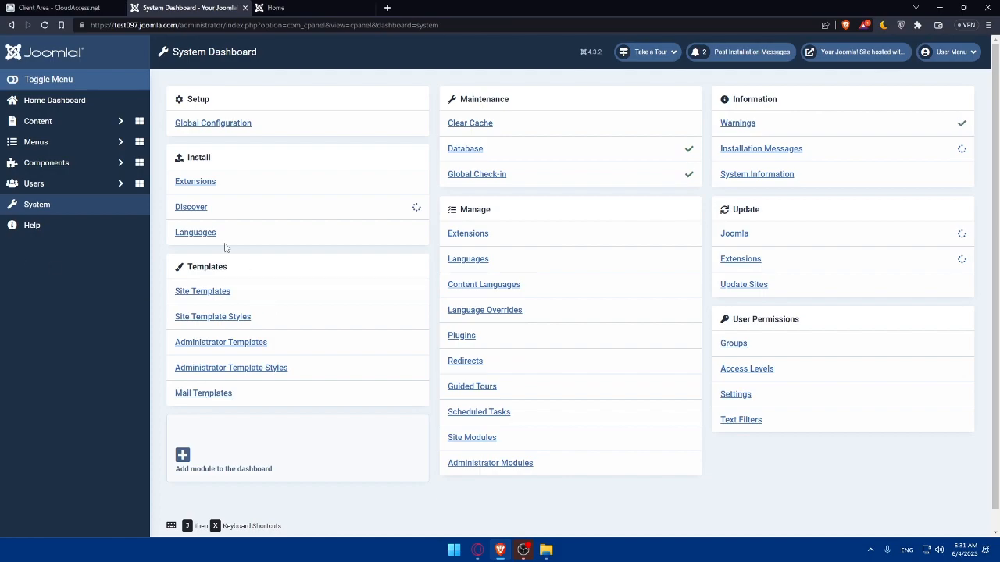
left_click(203, 184)
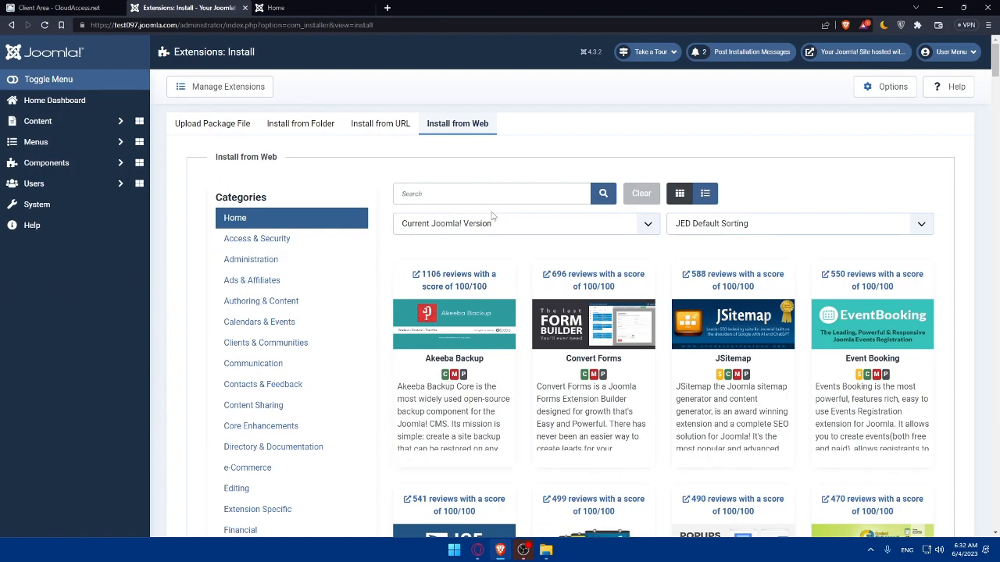
scroll(547, 234, "down", 4)
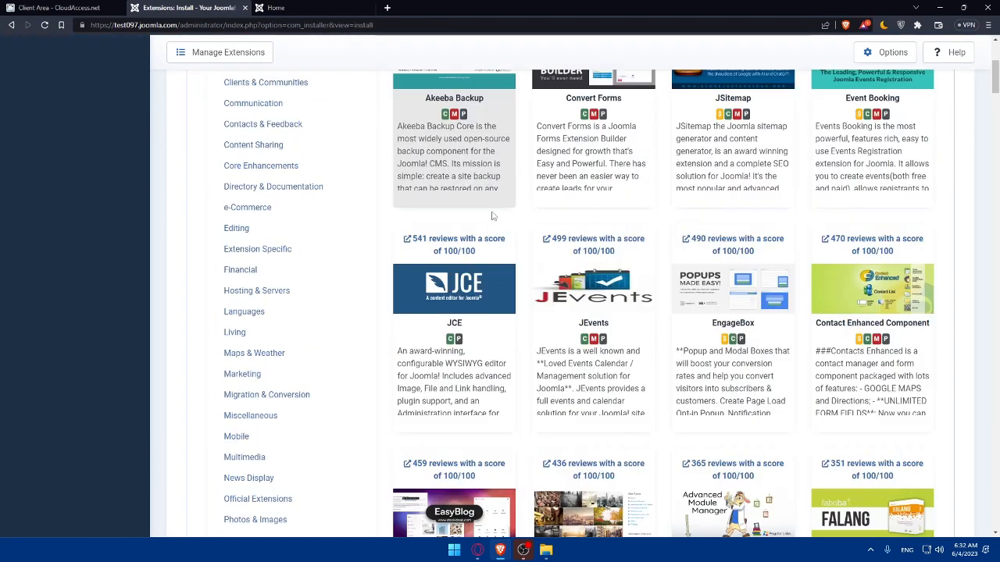
scroll(596, 253, "up", 4)
Search the Install from Web catalogue for "payment" and look through the listed extensions
left_click(422, 193)
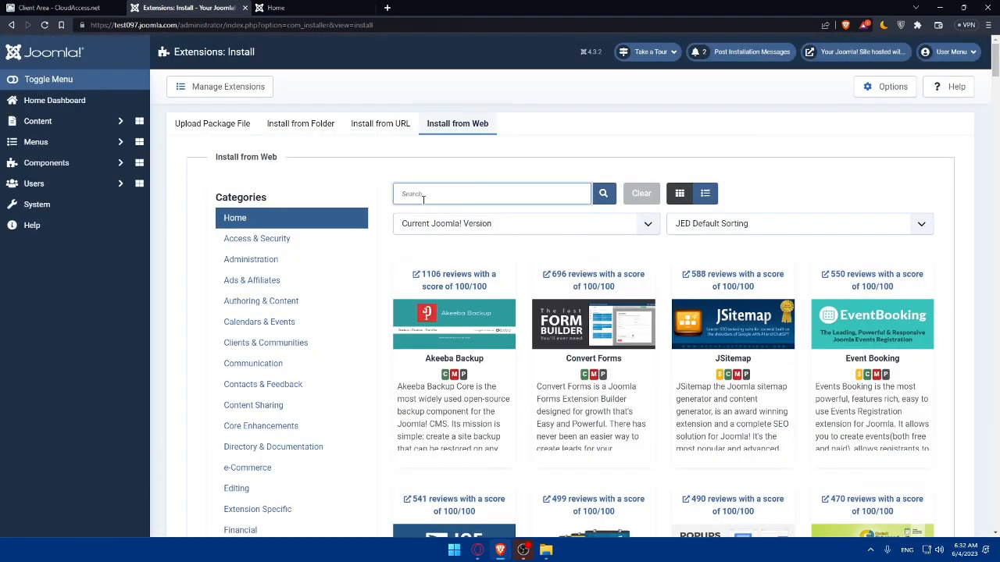
type("payement")
key("BackSpace")
key("BackSpace")
key("BackSpace")
key("BackSpace")
type("ment")
key("Return")
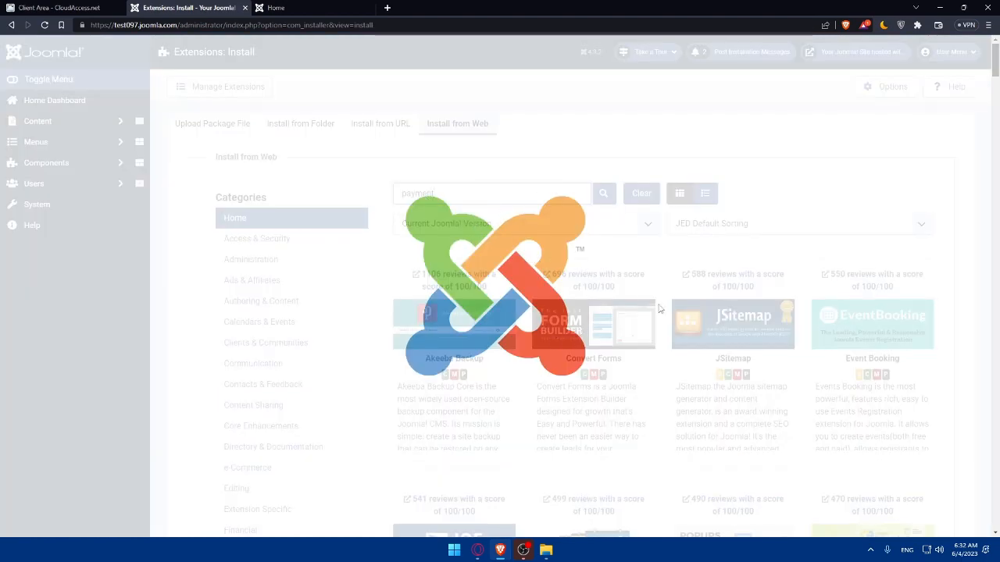
scroll(665, 281, "down", 3)
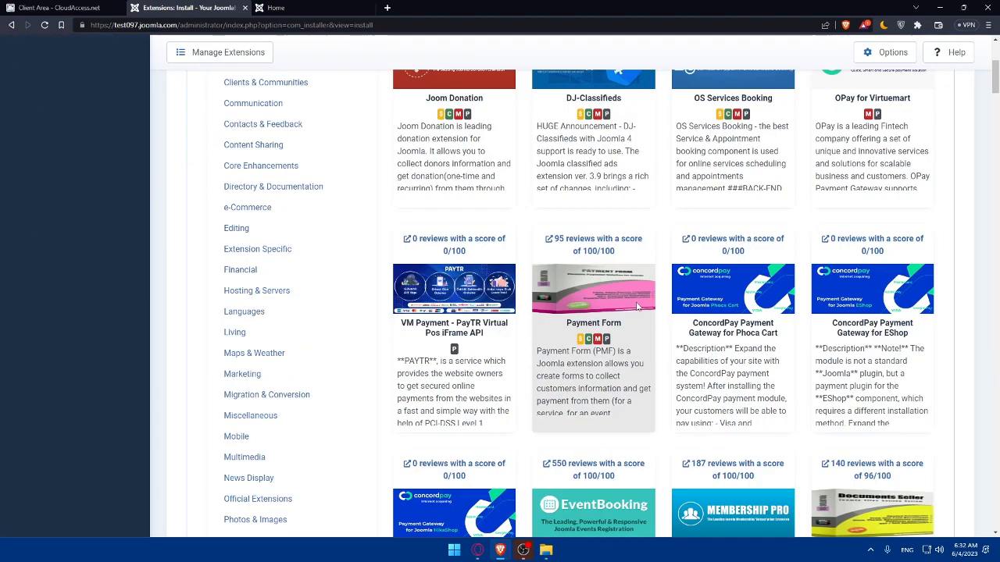
scroll(665, 280, "down", 10)
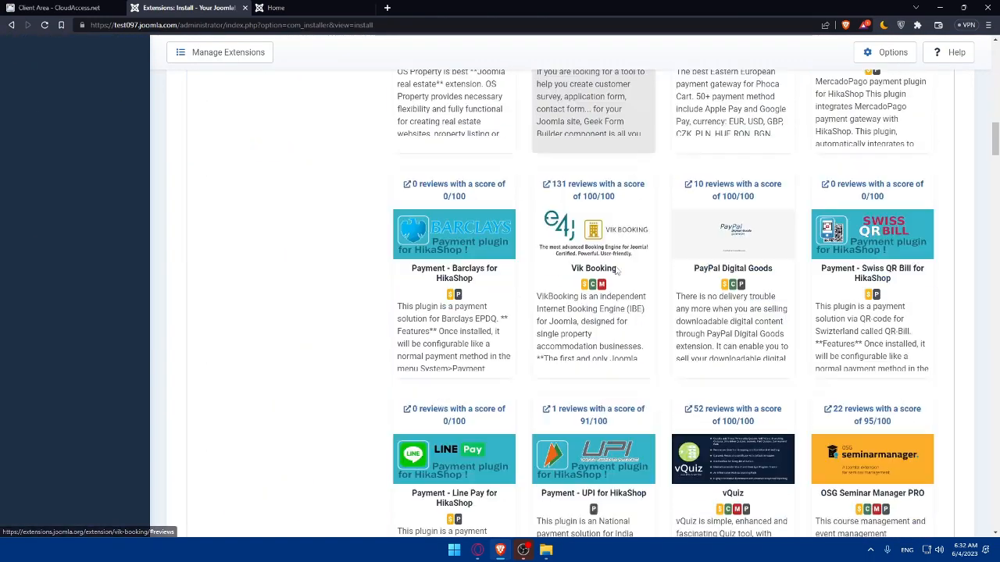
scroll(604, 249, "down", 15)
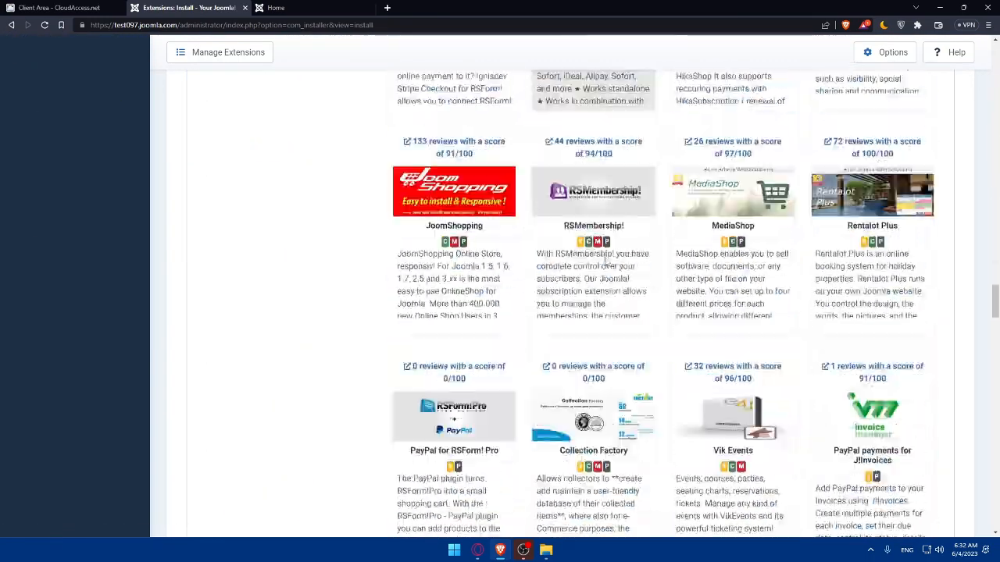
scroll(605, 269, "up", 20)
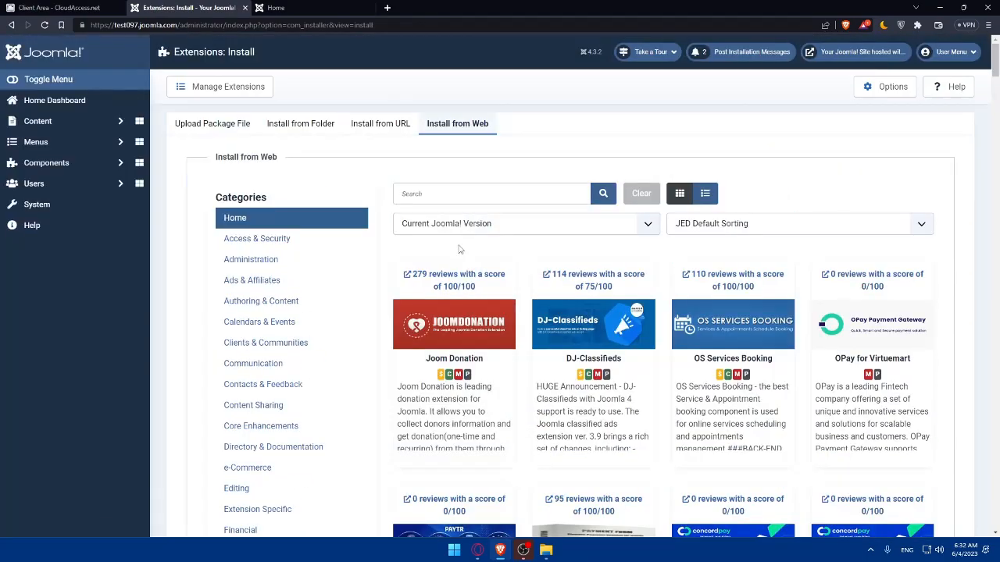
Close the browser tab with the public site's Home page and return to the administrator's Home Dashboard
left_click(264, 6)
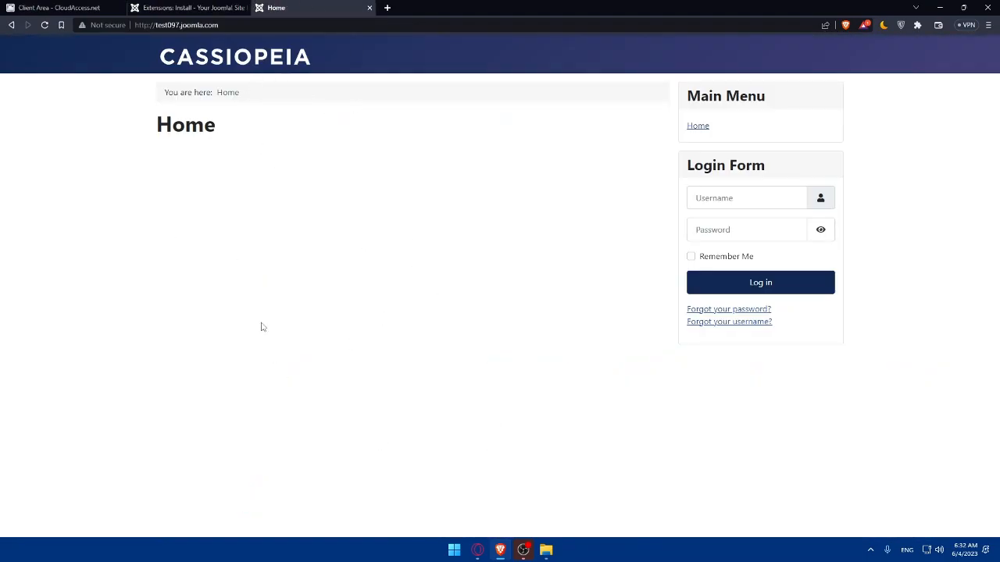
left_click(370, 8)
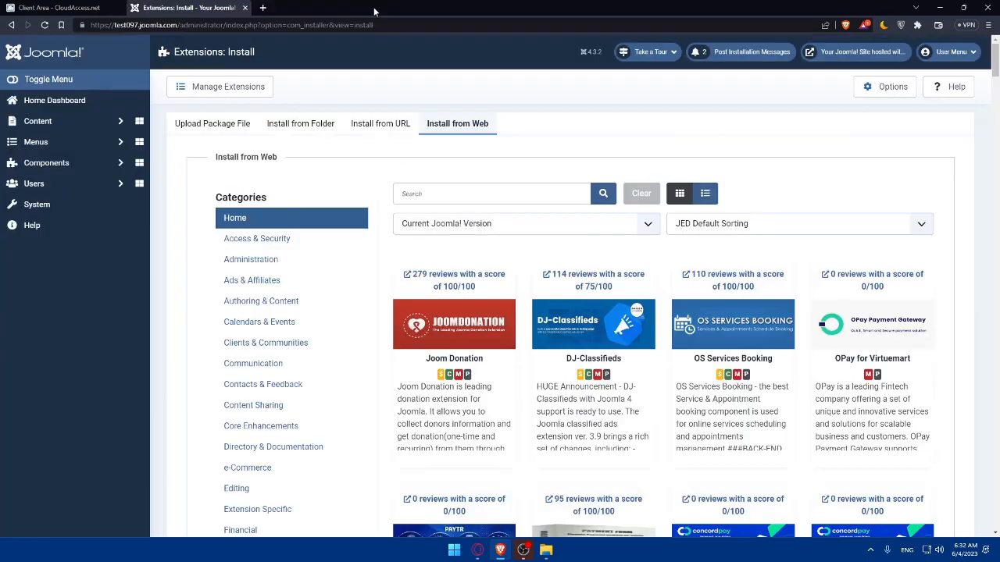
left_click(79, 102)
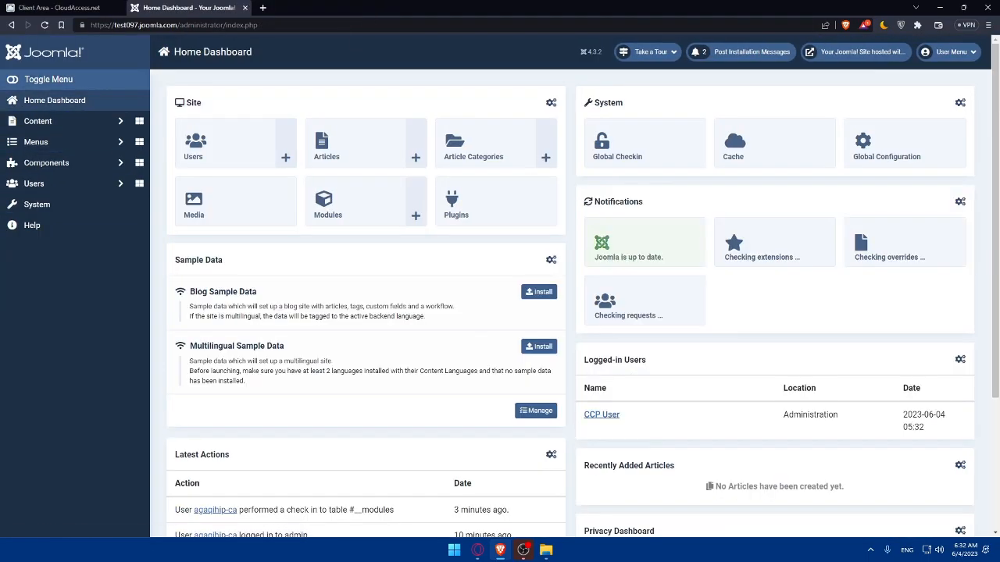